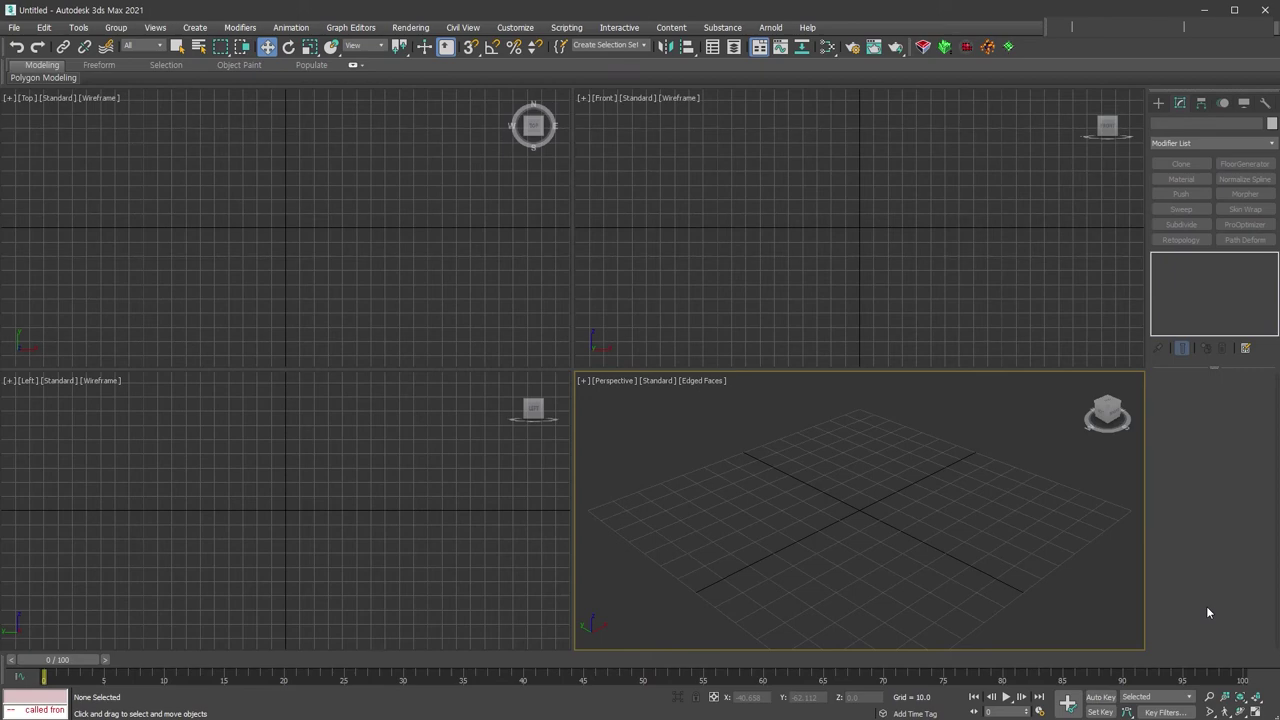
- Maximize the Perspective viewport and bring up the Standard Primitives object types
{"action": "left_click", "coordinate": [1257, 711]}
{"action": "left_click", "coordinate": [1158, 103]}
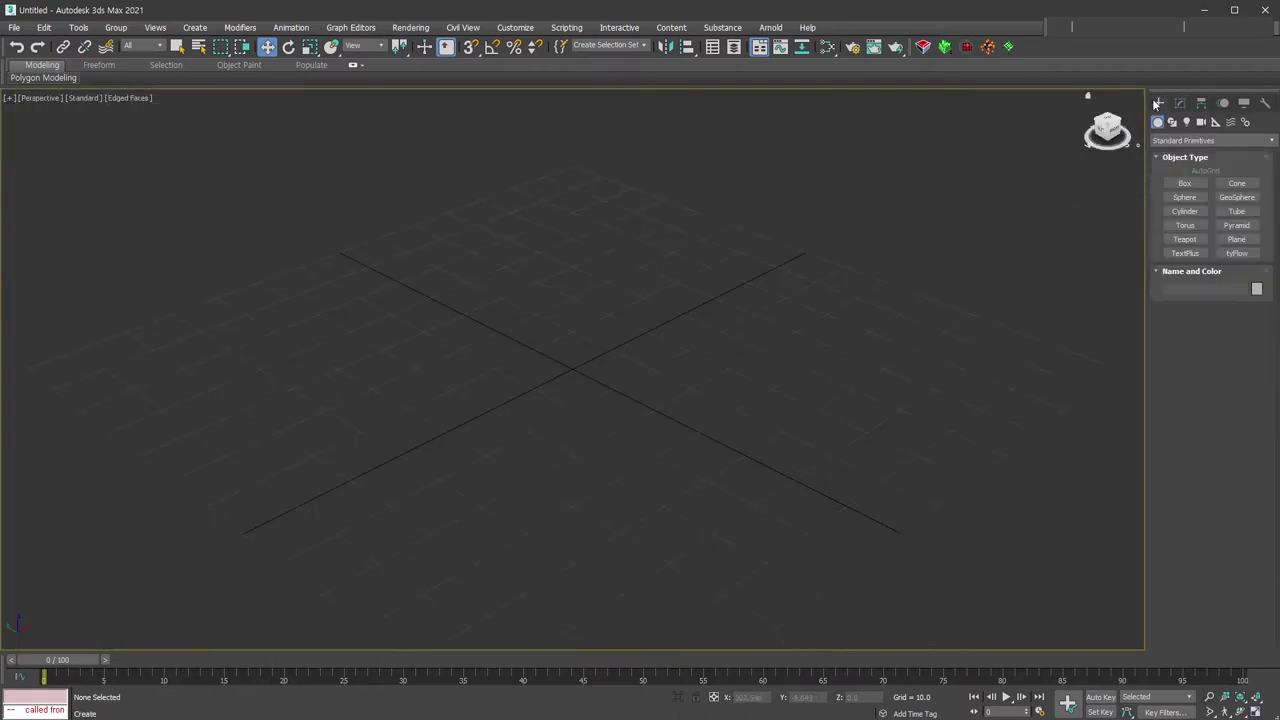
- Draw a plane and set its length to 550 and width to 600
{"action": "left_click", "coordinate": [1236, 240]}
{"action": "left_click_drag", "start_coordinate": [650, 370], "coordinate": [911, 550]}
{"action": "double_click", "coordinate": [1233, 376]}
{"action": "type", "text": "550"}
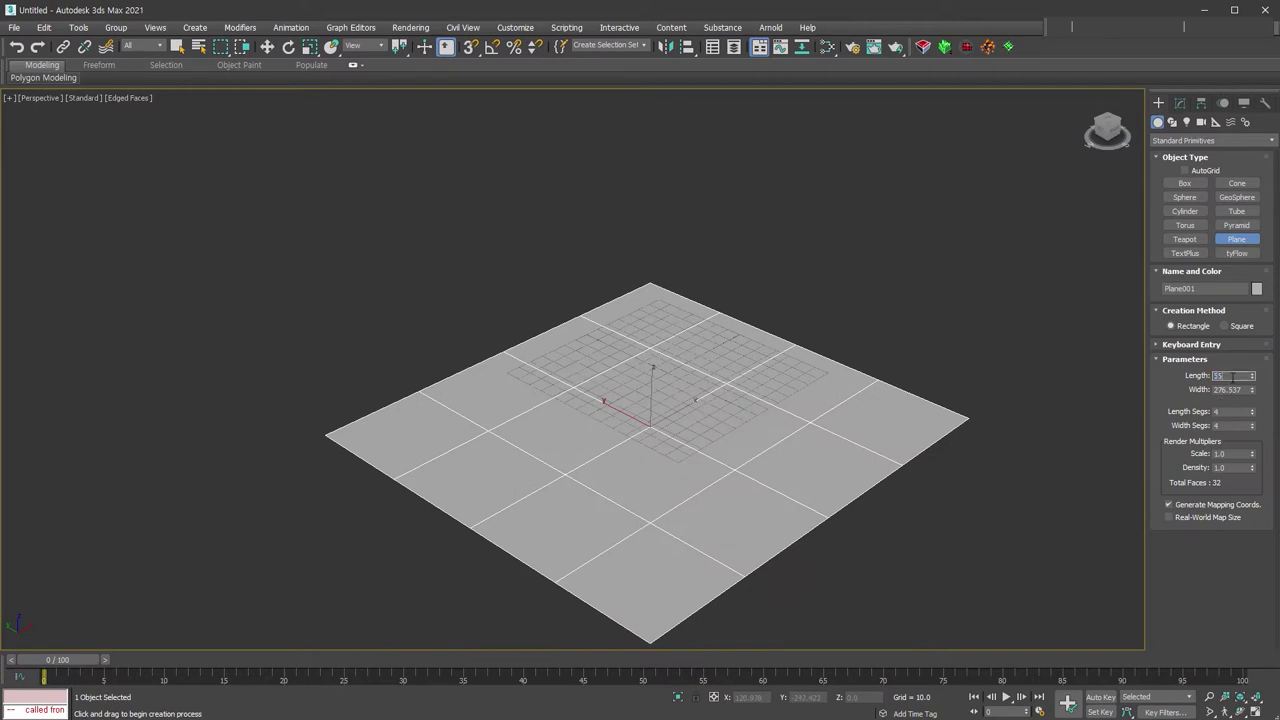
{"action": "key", "text": "Tab"}
{"action": "type", "text": "600"}
{"action": "key", "text": "Return"}
- Reduce the plane's length and width segments to 1 each
{"action": "scroll", "coordinate": [843, 403], "scroll_direction": "down", "scroll_amount": 5}
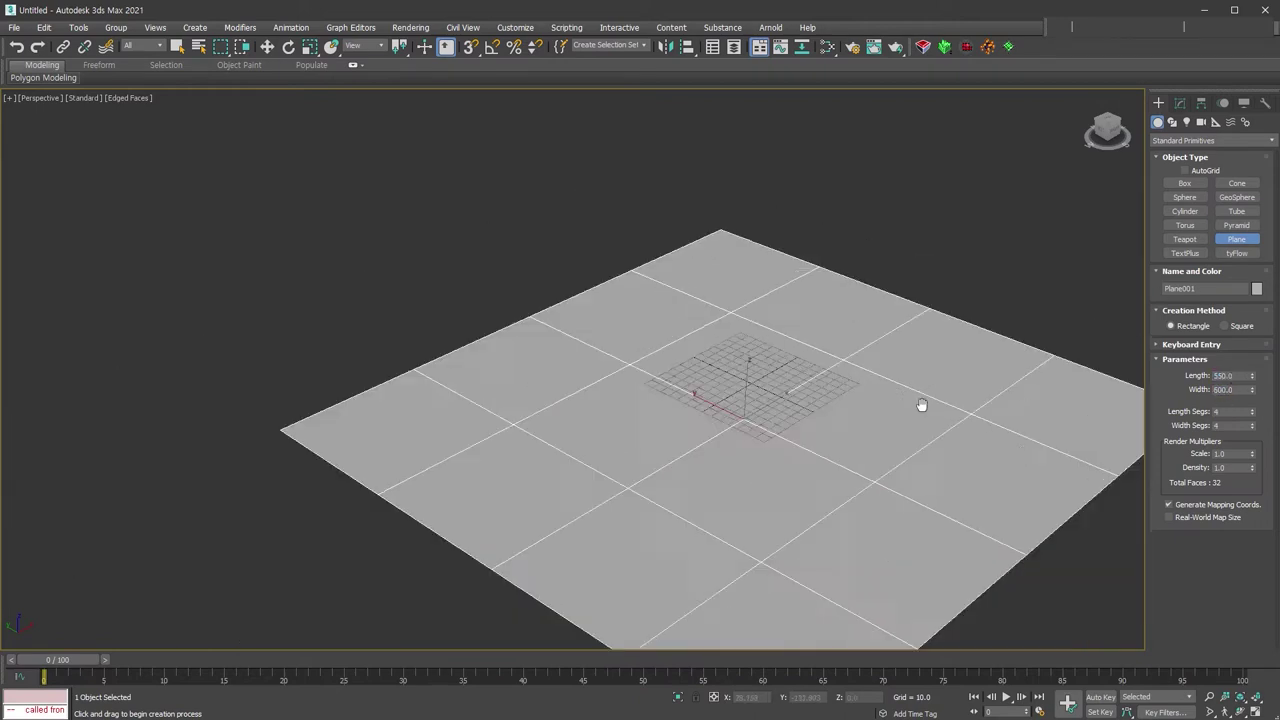
{"action": "scroll", "coordinate": [843, 380], "scroll_direction": "down", "scroll_amount": 3}
{"action": "mouse_move", "coordinate": [971, 417]}
{"action": "middle_mouse_down", "text": "alt"}
{"action": "mouse_move", "coordinate": [905, 478]}
{"action": "mouse_move", "coordinate": [852, 445]}
{"action": "middle_mouse_up", "text": "alt"}
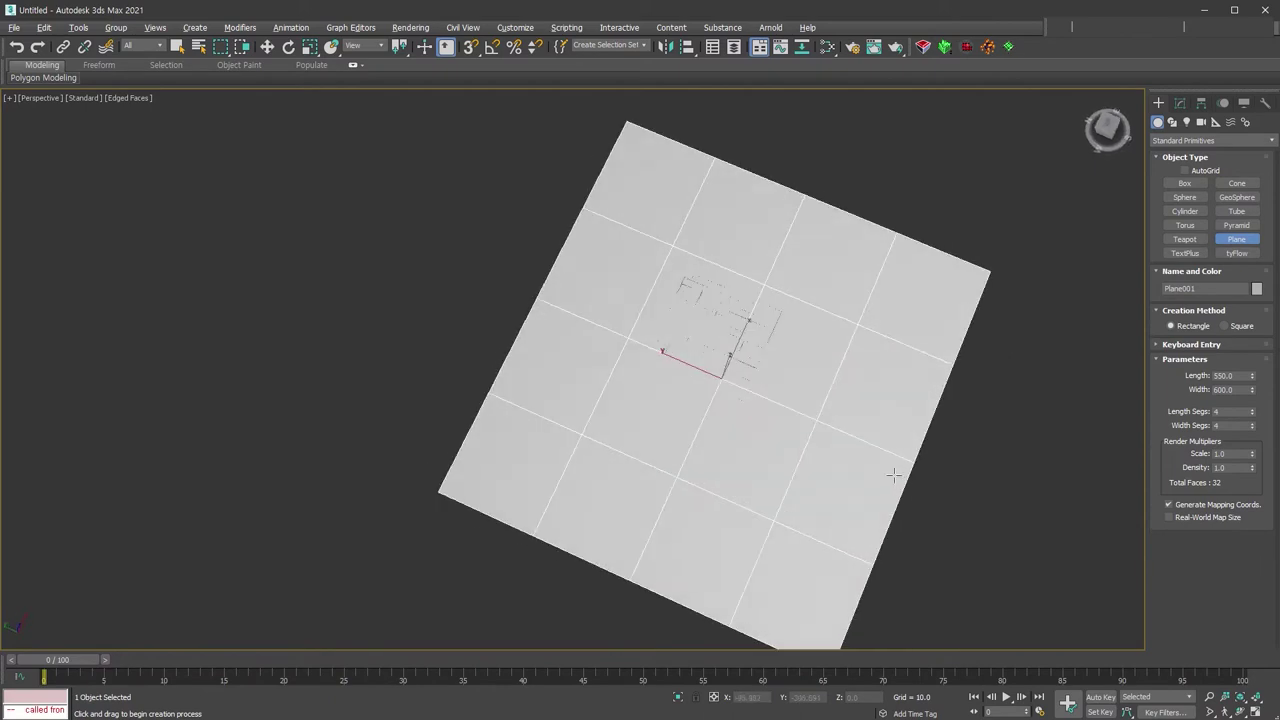
{"action": "left_click_drag", "start_coordinate": [1252, 390], "coordinate": [1253, 361]}
{"action": "right_click", "coordinate": [1253, 361]}
{"action": "right_click", "coordinate": [1252, 425]}
{"action": "right_click", "coordinate": [1252, 411]}
{"action": "middle_click_drag", "start_coordinate": [1070, 505], "coordinate": [923, 500], "text": "alt"}
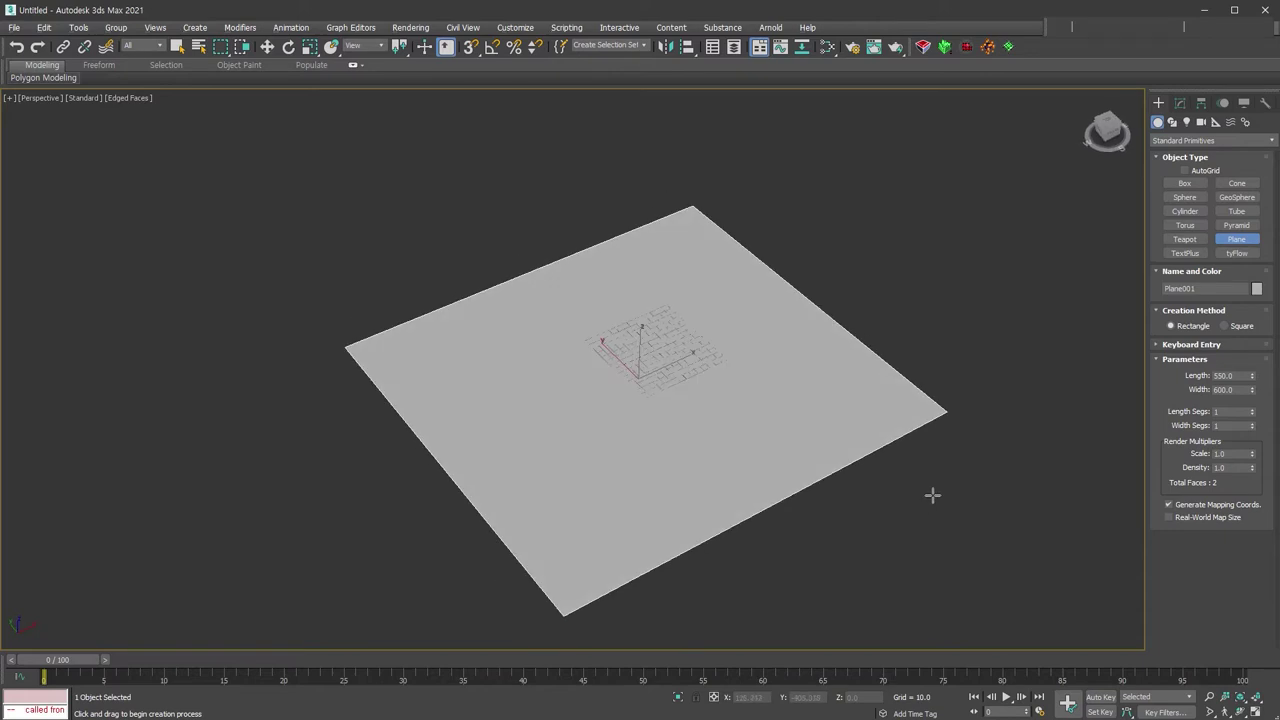
- Convert the plane to Editable Poly and select two opposite border edges
{"action": "left_click", "coordinate": [1193, 395]}
{"action": "left_click", "coordinate": [786, 283]}
{"action": "left_click", "coordinate": [405, 445], "text": "ctrl"}
- Chamfer the two selected edges with a Tri chamfer of amount 80
{"action": "right_click", "coordinate": [564, 382]}
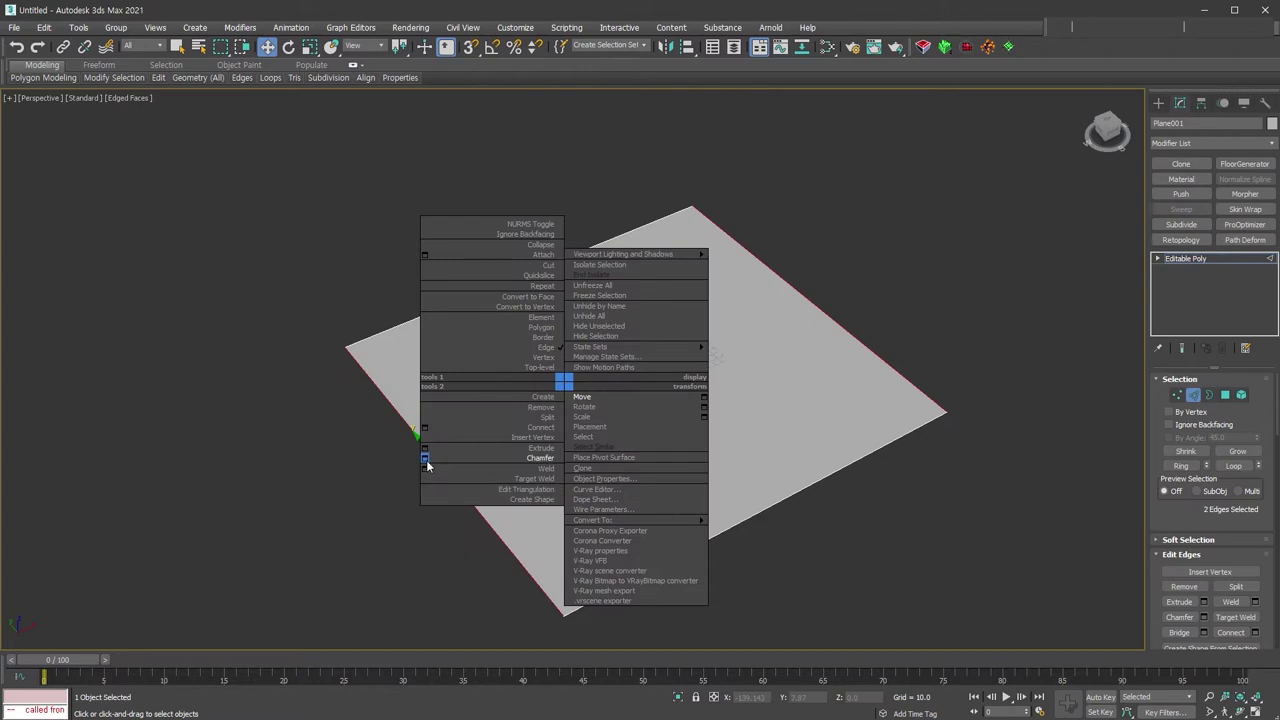
{"action": "left_click", "coordinate": [425, 458]}
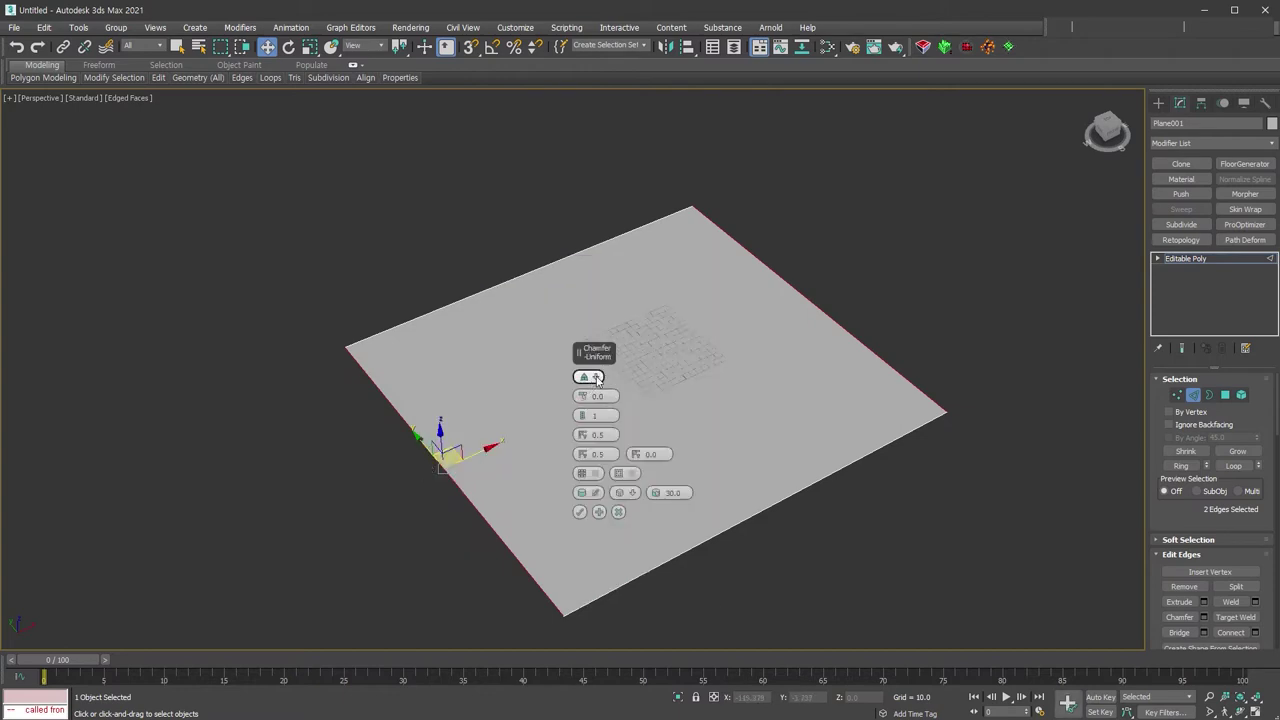
{"action": "left_click", "coordinate": [597, 379]}
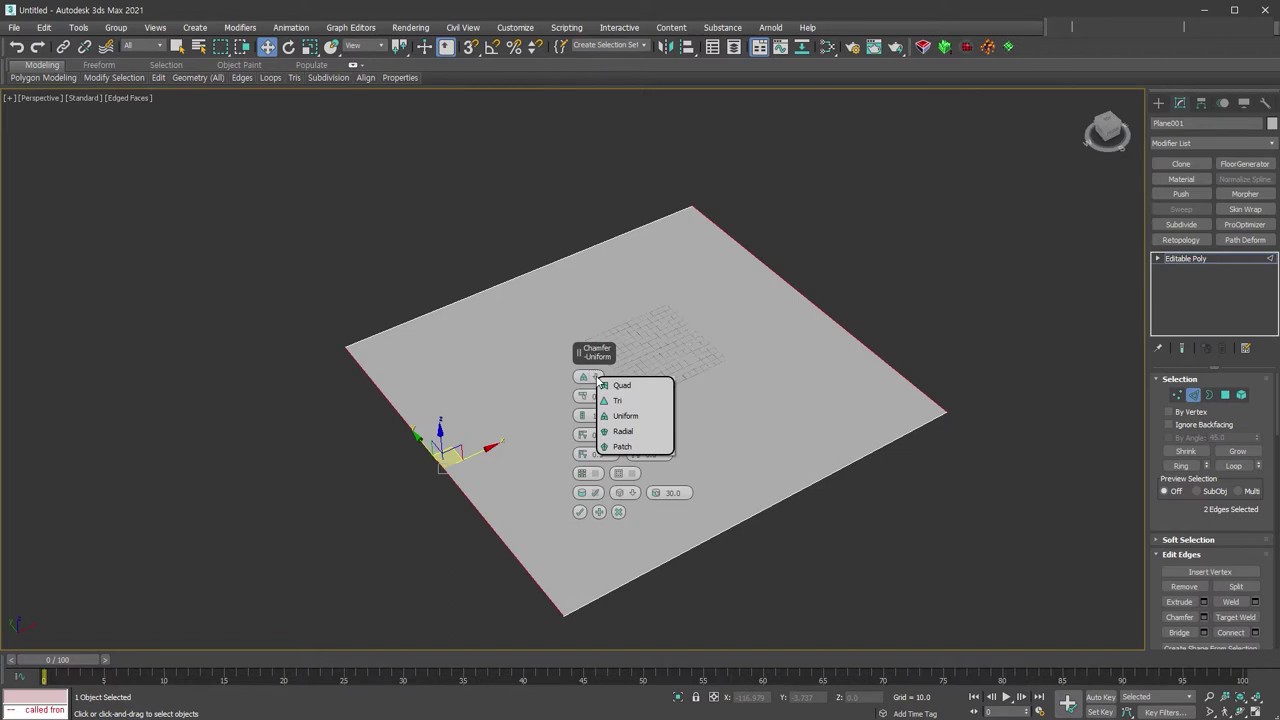
{"action": "left_click", "coordinate": [631, 401]}
{"action": "double_click", "coordinate": [598, 395]}
{"action": "type", "text": "800"}
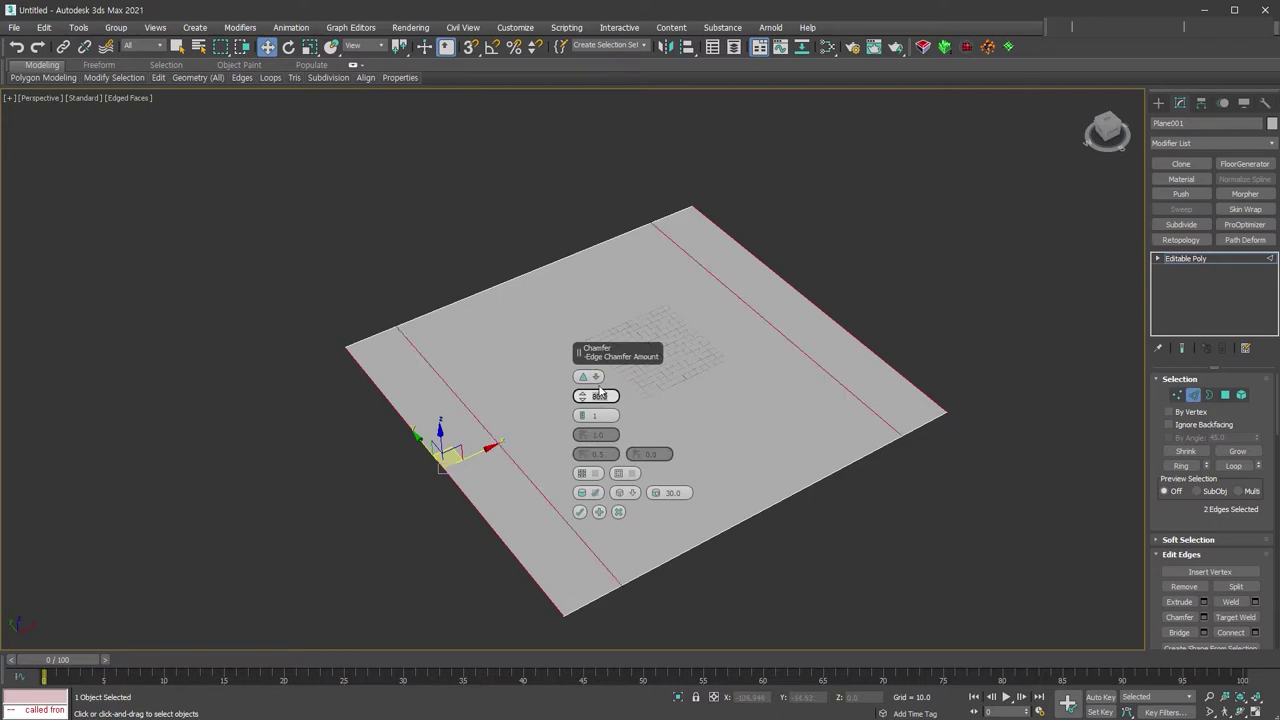
{"action": "key", "text": "Return"}
{"action": "middle_click_drag", "start_coordinate": [599, 392], "coordinate": [673, 437], "text": "alt"}
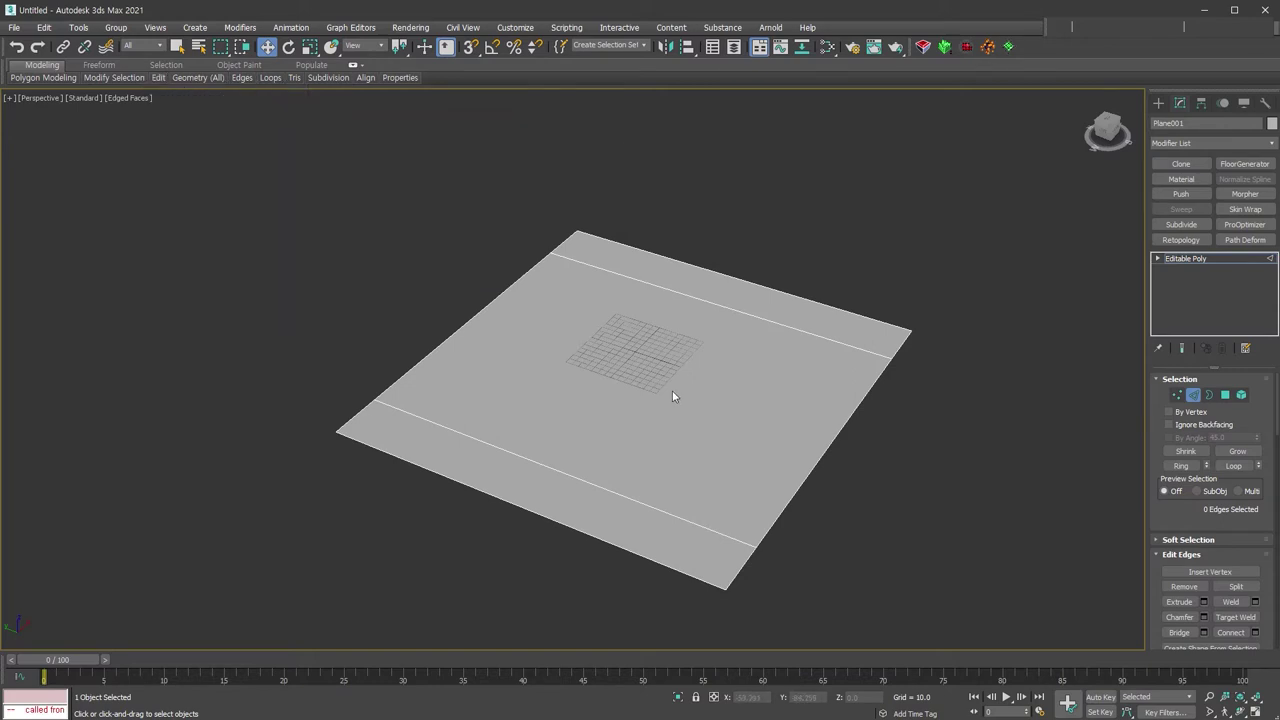
- In orthographic view with the grid hidden, cut an edge across the plane and select the lower-right border edges
{"action": "middle_click_drag", "start_coordinate": [672, 395], "coordinate": [648, 400], "text": "alt"}
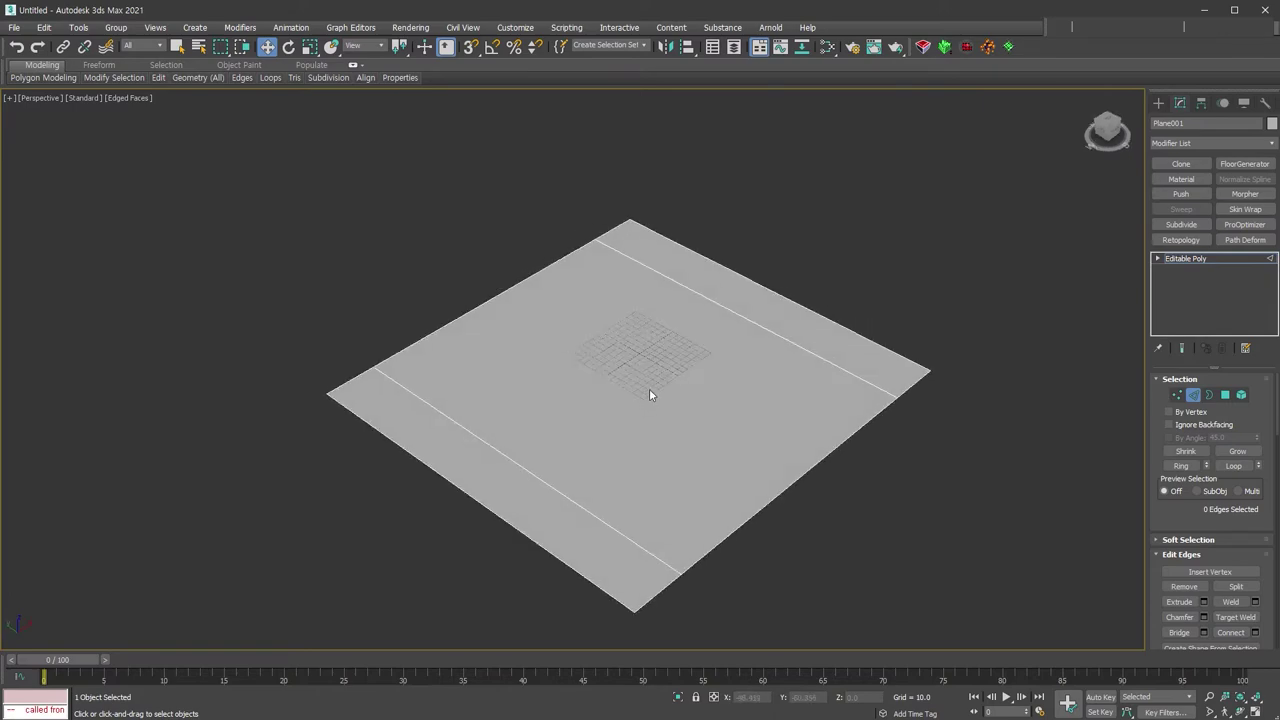
{"action": "key", "text": "u"}
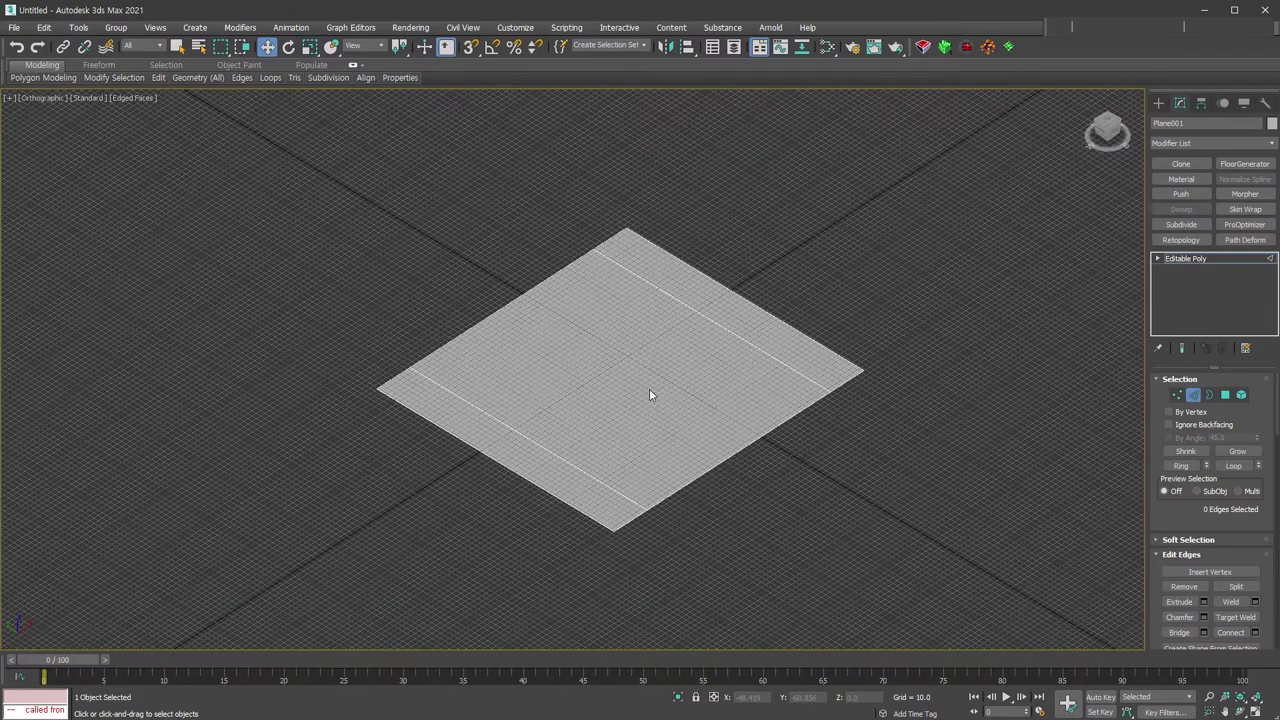
{"action": "key", "text": "g"}
{"action": "scroll", "coordinate": [536, 347], "scroll_direction": "up", "scroll_amount": 5}
{"action": "key", "text": "alt+c"}
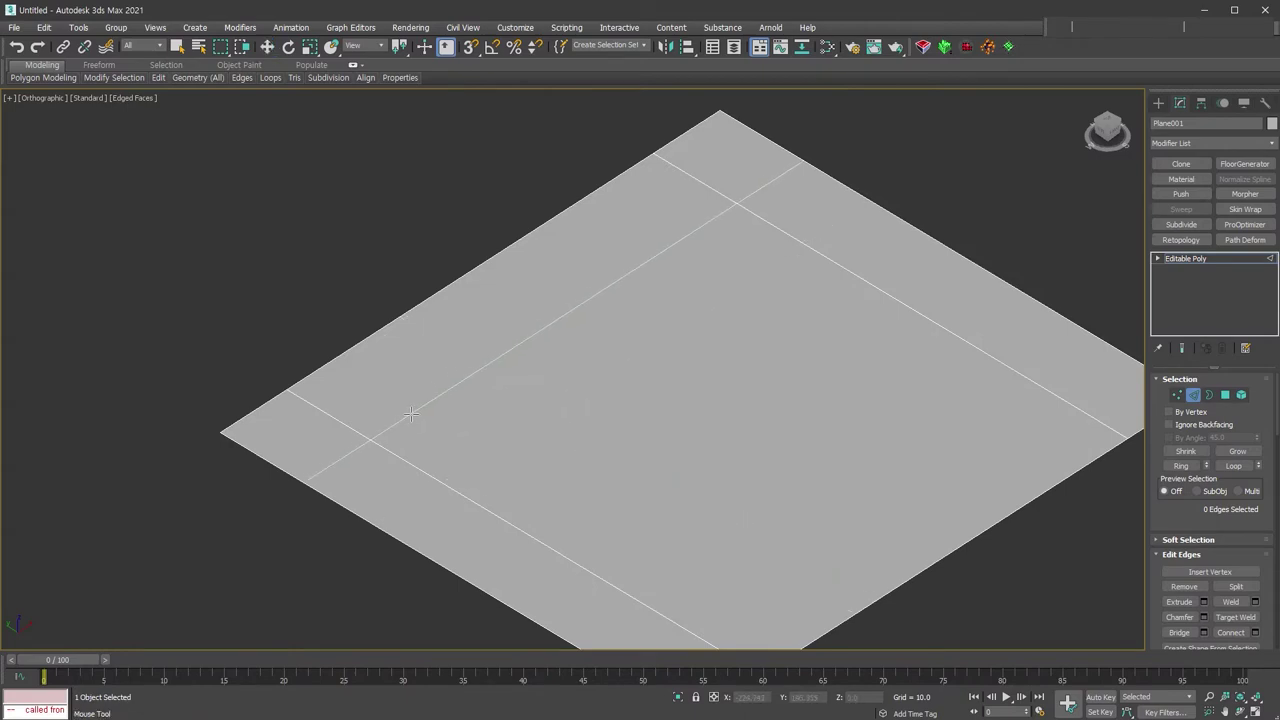
{"action": "left_click", "coordinate": [411, 413]}
{"action": "scroll", "coordinate": [411, 413], "scroll_direction": "down", "scroll_amount": 2}
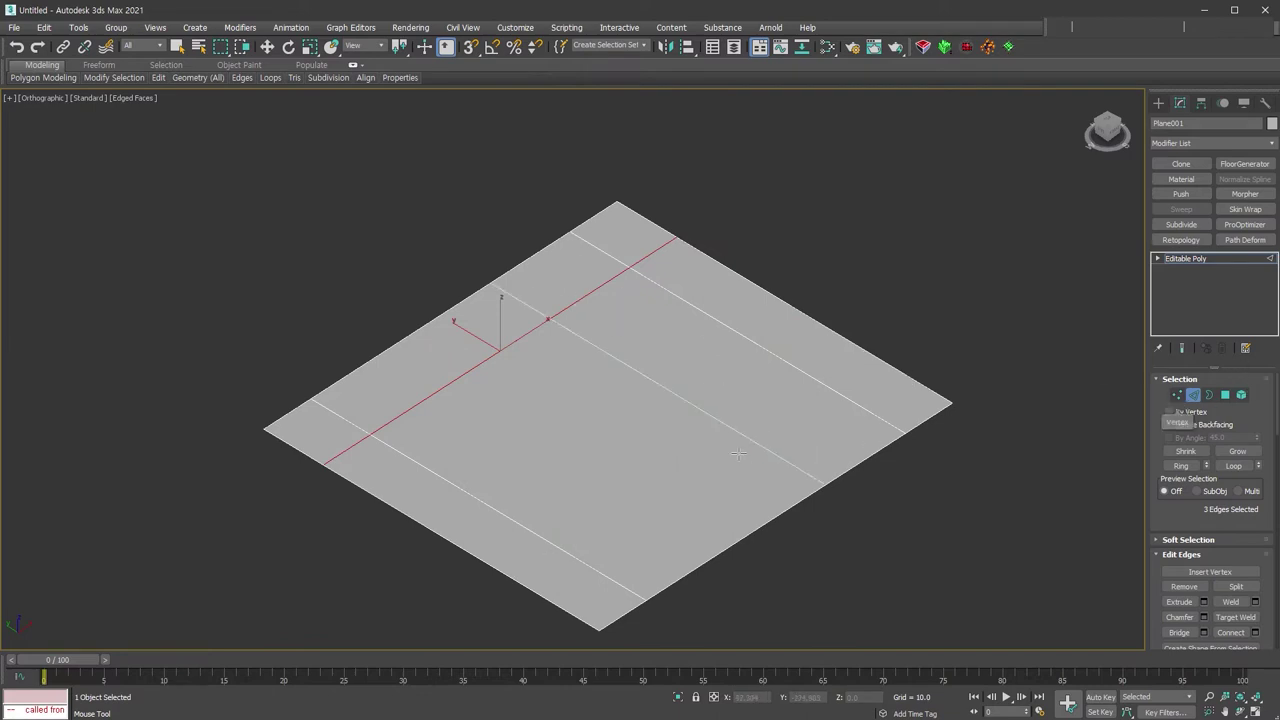
{"action": "key", "text": "w"}
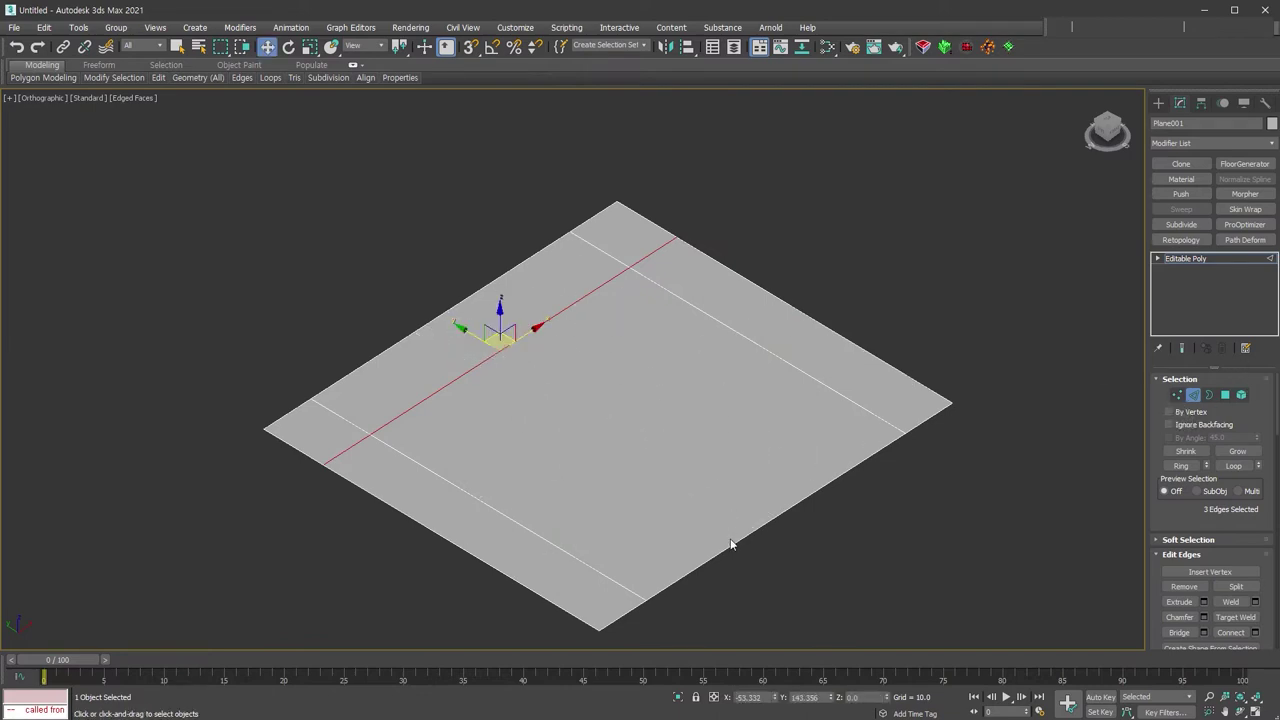
{"action": "double_click", "coordinate": [735, 541]}
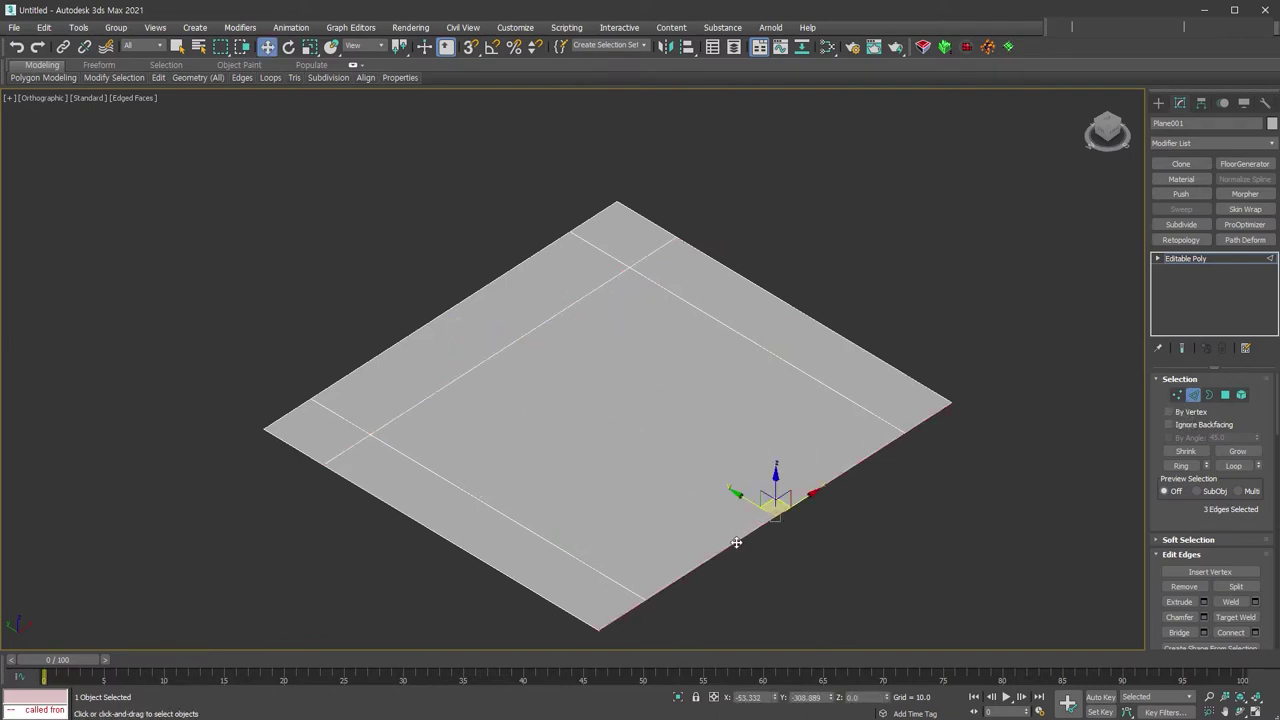
- Shift-drag the border edges upward to extrude a tall slanted panel
{"action": "mouse_move", "coordinate": [875, 476]}
{"action": "middle_mouse_down", "text": "alt"}
{"action": "mouse_move", "coordinate": [917, 437]}
{"action": "mouse_move", "coordinate": [920, 486]}
{"action": "mouse_move", "coordinate": [824, 536]}
{"action": "middle_mouse_up", "text": "alt"}
{"action": "left_click_drag", "start_coordinate": [824, 536], "coordinate": [645, 261], "text": "shift"}
{"action": "mouse_move", "coordinate": [820, 540]}
{"action": "middle_mouse_down", "text": "alt"}
{"action": "mouse_move", "coordinate": [789, 523]}
{"action": "mouse_move", "coordinate": [769, 531]}
{"action": "middle_mouse_up", "text": "alt"}
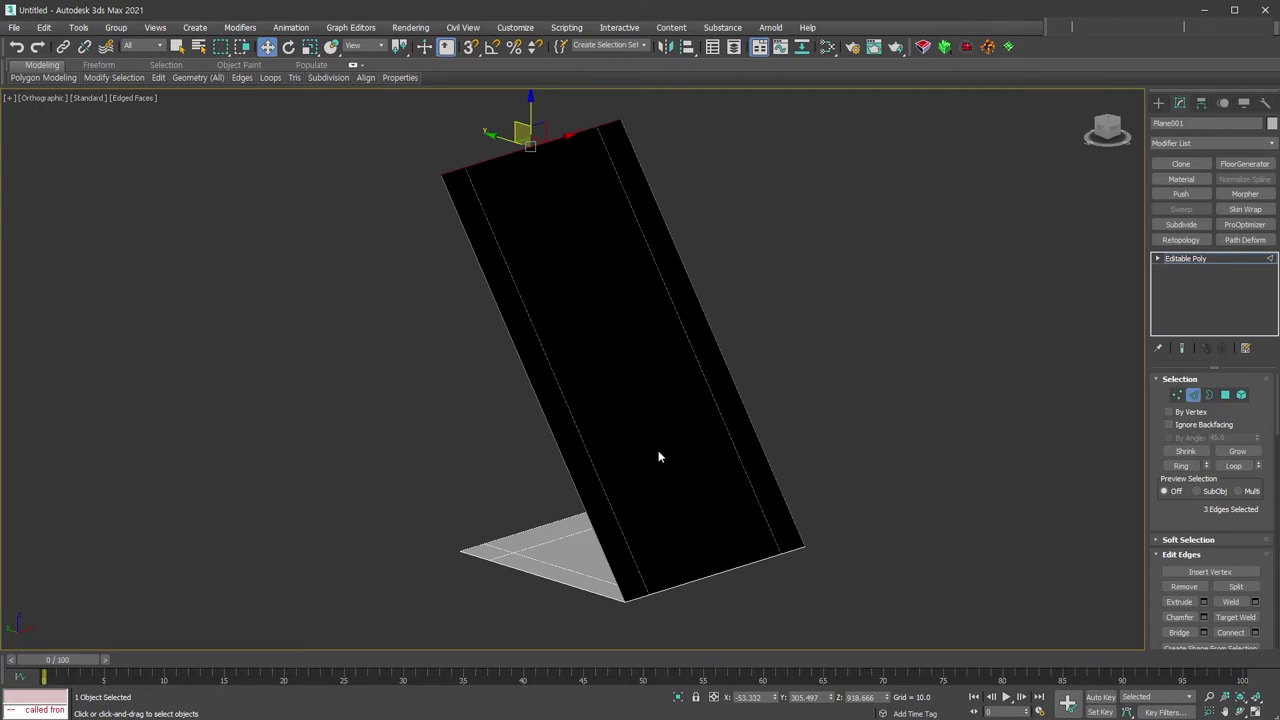
- Cut an extra edge across the panel near its top
{"action": "key", "text": "alt+c"}
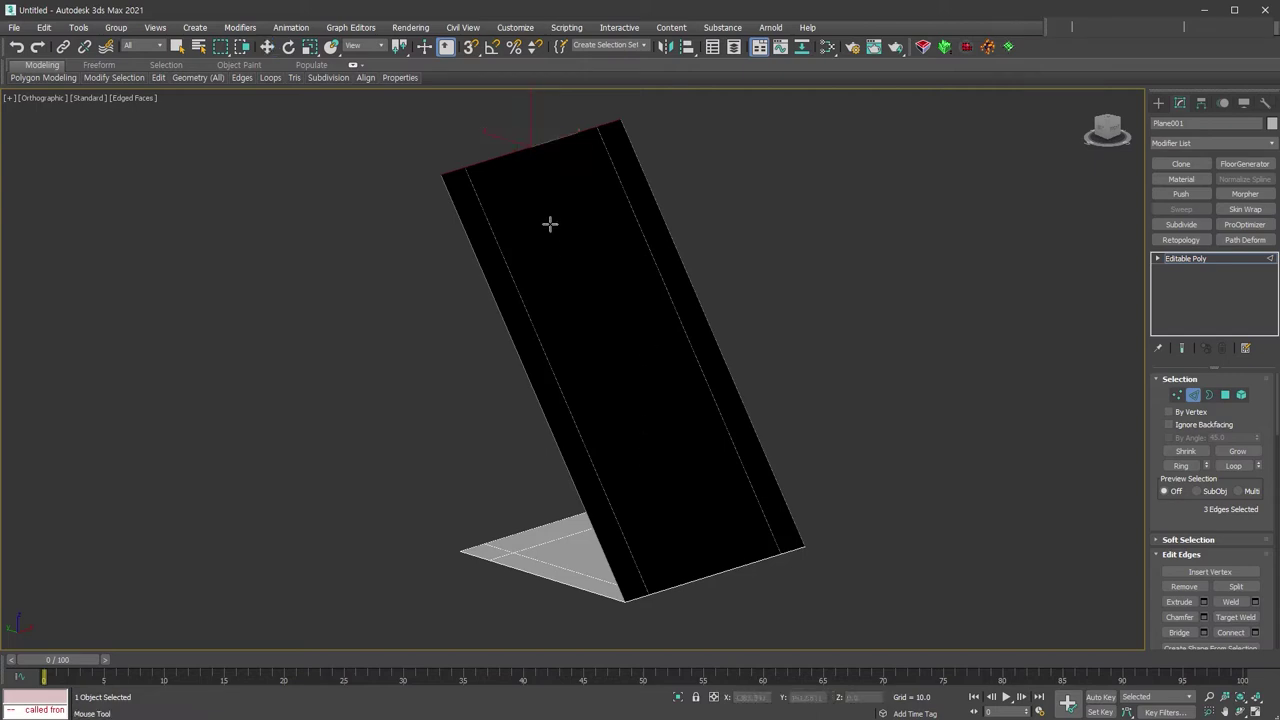
{"action": "mouse_move", "coordinate": [534, 217]}
{"action": "middle_mouse_down", "text": "alt"}
{"action": "mouse_move", "coordinate": [565, 322]}
{"action": "mouse_move", "coordinate": [623, 306]}
{"action": "middle_mouse_up", "text": "alt"}
{"action": "left_click", "coordinate": [567, 200]}
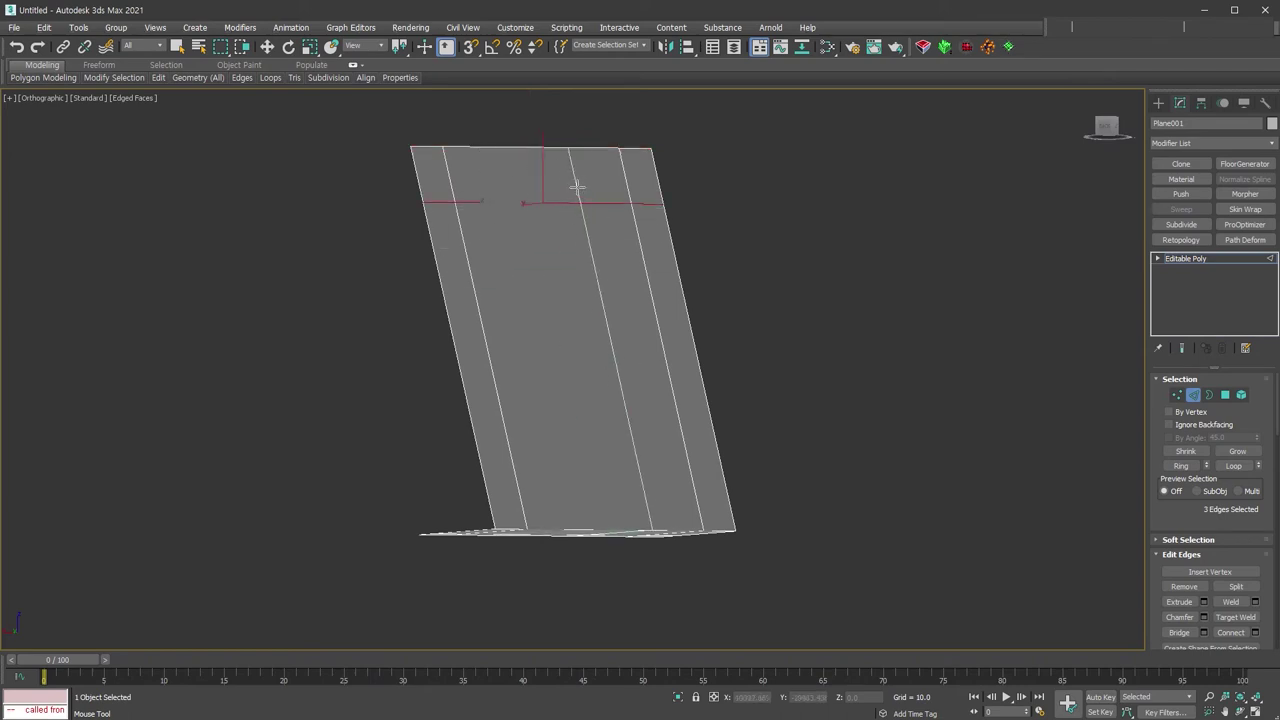
{"action": "mouse_move", "coordinate": [813, 436]}
{"action": "middle_mouse_down", "text": "alt"}
{"action": "mouse_move", "coordinate": [746, 454]}
{"action": "mouse_move", "coordinate": [637, 452]}
{"action": "mouse_move", "coordinate": [655, 454]}
{"action": "middle_mouse_up", "text": "alt"}
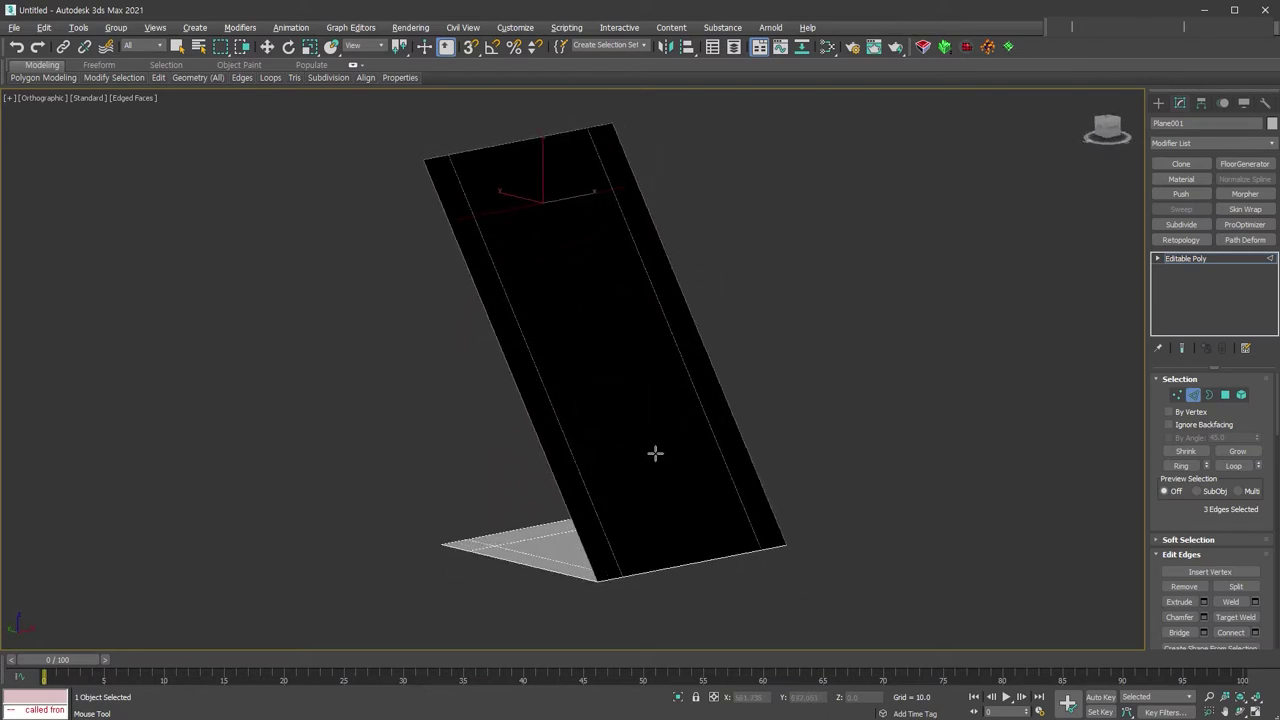
{"action": "key", "text": "w"}
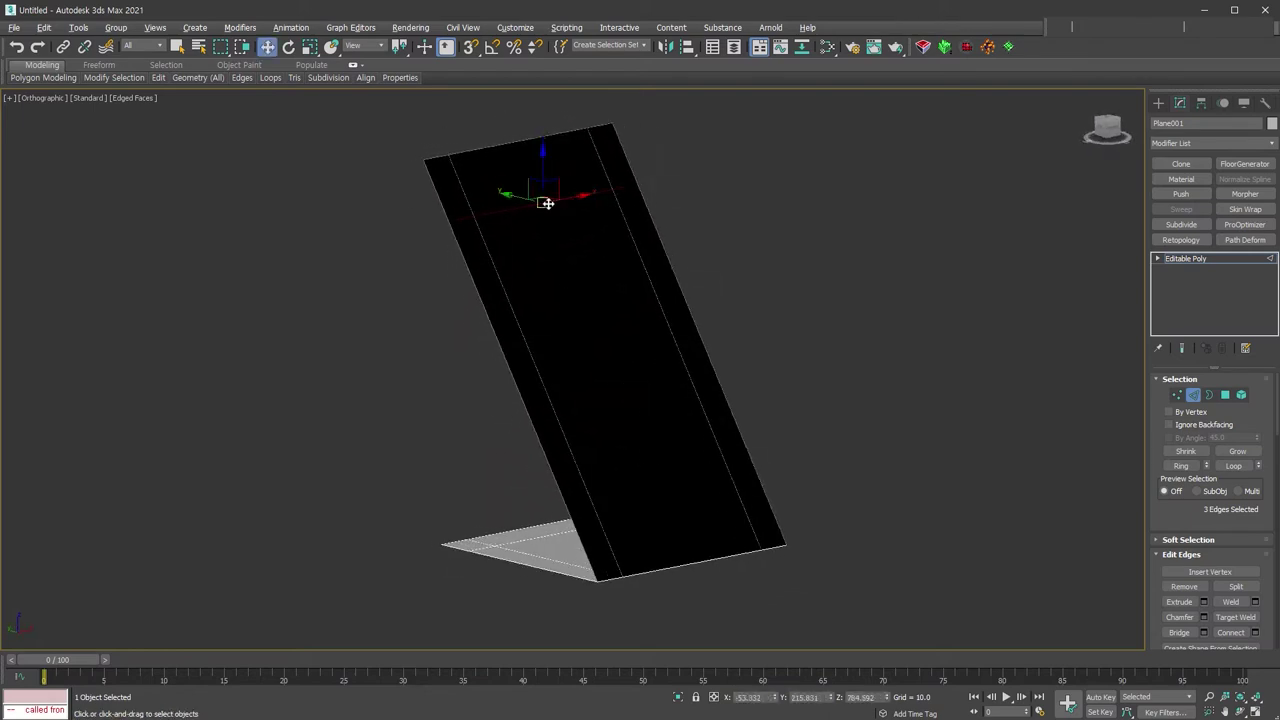
{"action": "middle_click_drag", "start_coordinate": [757, 434], "coordinate": [760, 480], "text": "alt"}
- Select edges along the bend and base, try lifting one, then cancel the move
{"action": "left_click", "coordinate": [611, 543]}
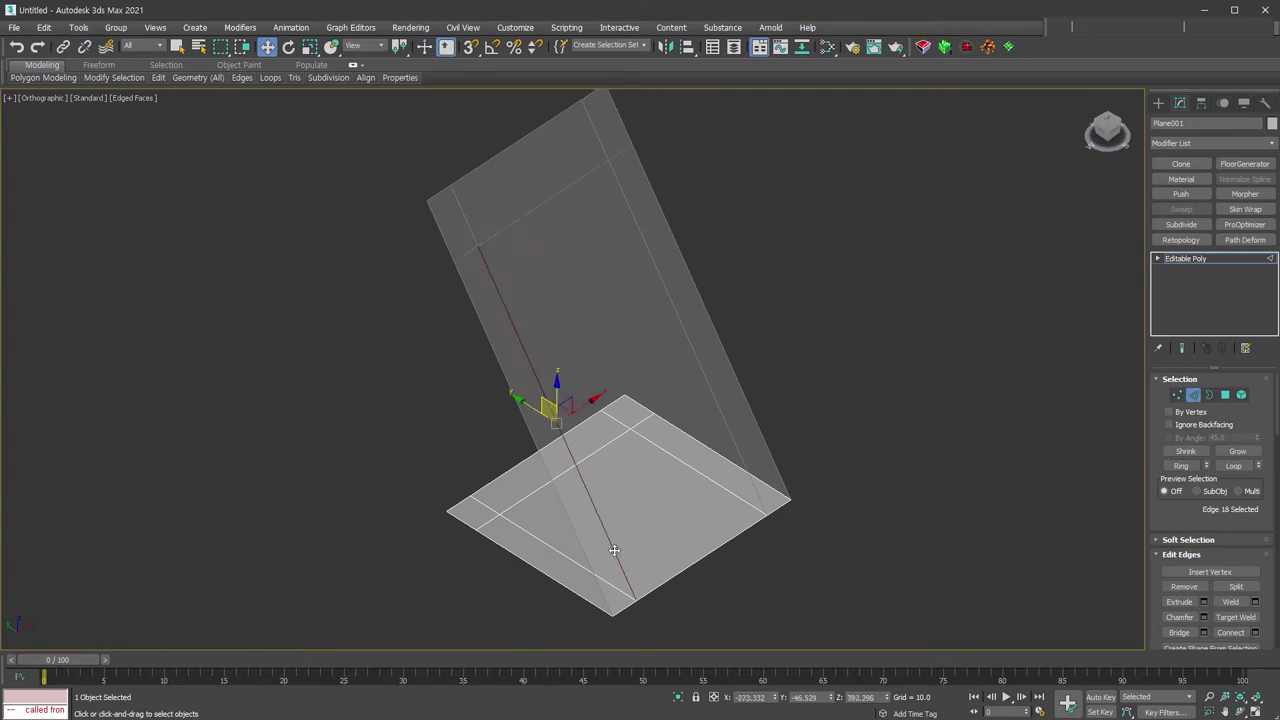
{"action": "left_click", "coordinate": [617, 589], "text": "ctrl"}
{"action": "left_click", "coordinate": [704, 368], "text": "ctrl"}
{"action": "left_click", "coordinate": [842, 555]}
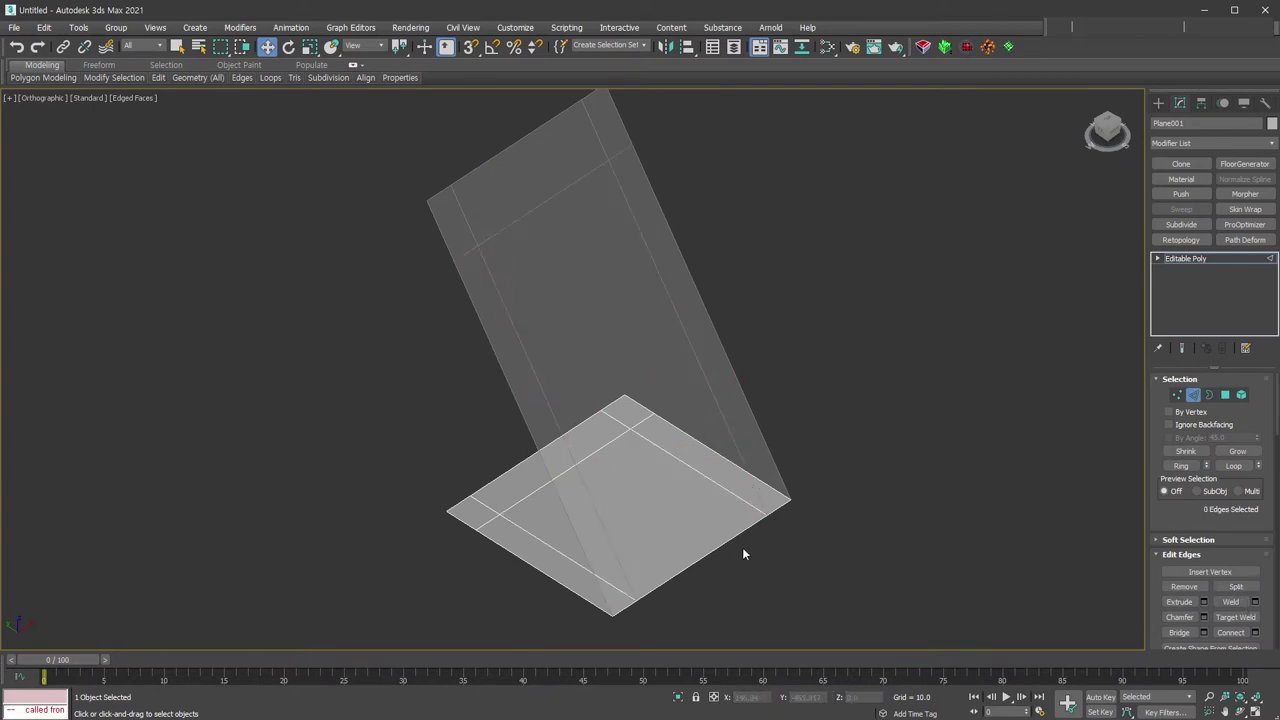
{"action": "left_click", "coordinate": [724, 542]}
{"action": "middle_click_drag", "start_coordinate": [811, 591], "coordinate": [811, 557], "text": "alt"}
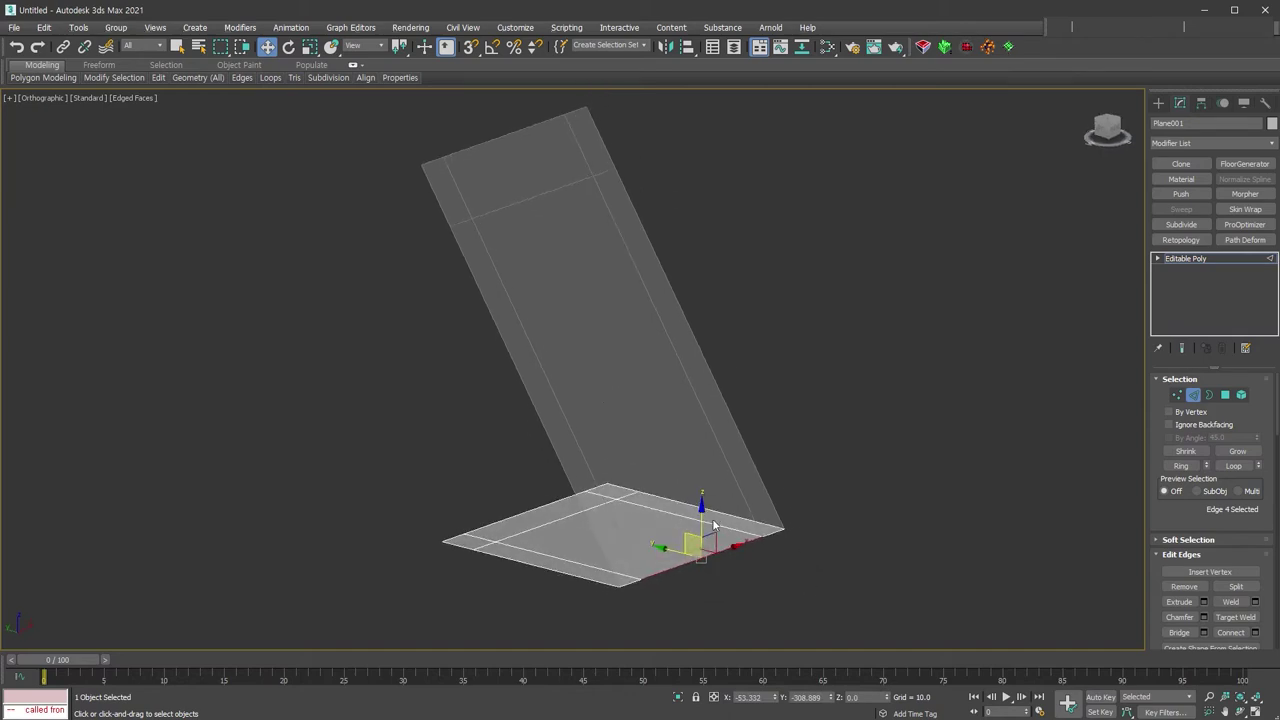
{"action": "left_click_drag", "start_coordinate": [700, 492], "coordinate": [703, 286]}
{"action": "right_click", "coordinate": [690, 320]}
{"action": "scroll", "coordinate": [642, 468], "scroll_direction": "up", "scroll_amount": 3}
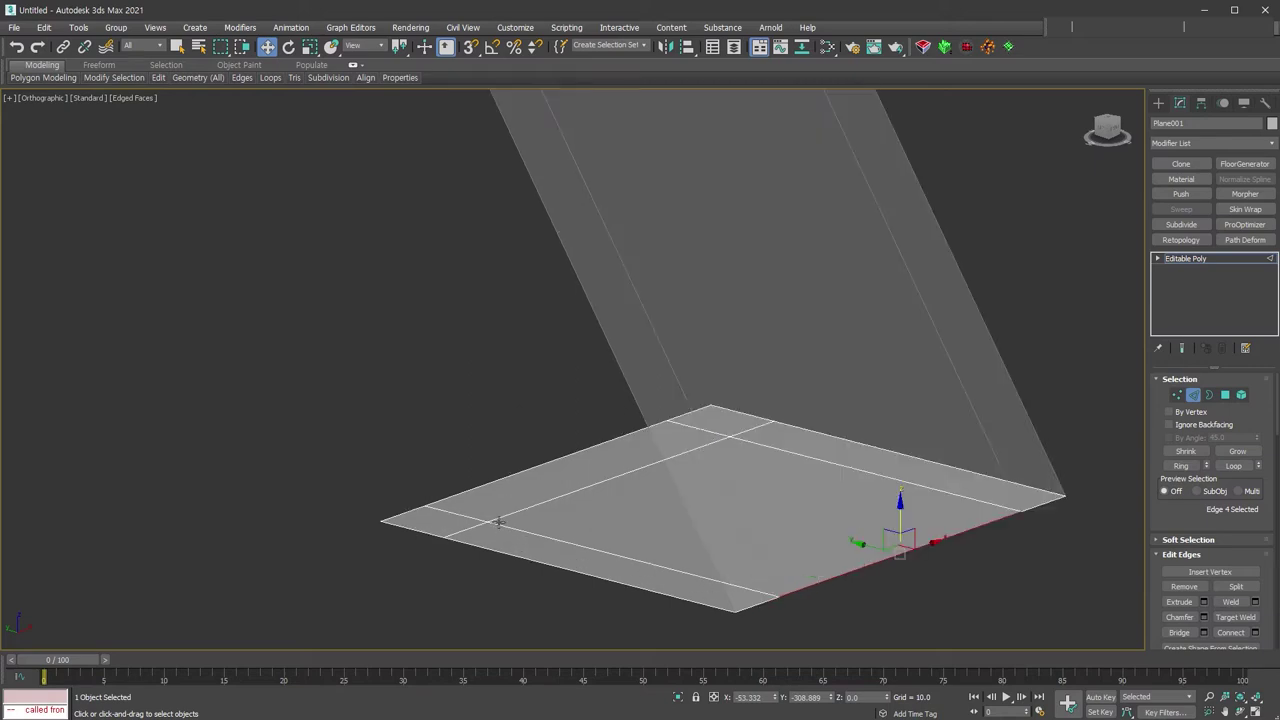
{"action": "middle_click_drag", "start_coordinate": [496, 525], "coordinate": [525, 547], "text": "alt"}
{"action": "scroll", "coordinate": [477, 574], "scroll_direction": "down", "scroll_amount": 2}
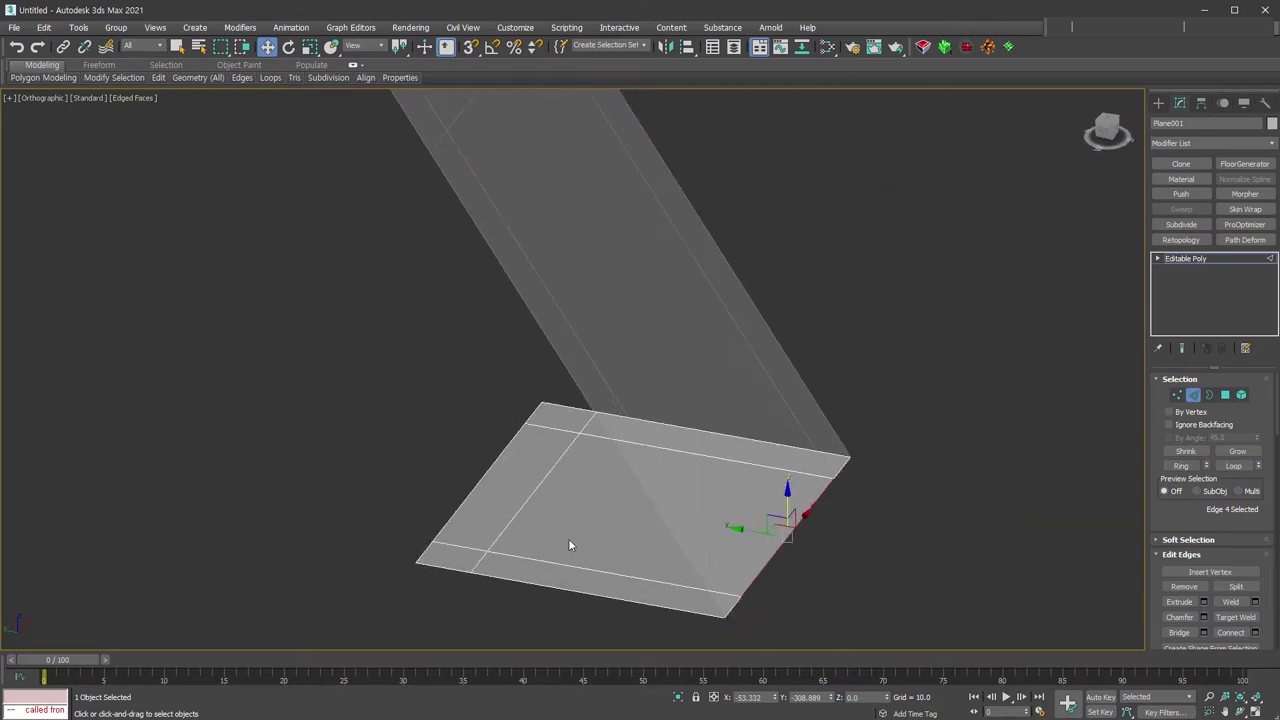
{"action": "middle_click_drag", "start_coordinate": [518, 550], "coordinate": [571, 540]}
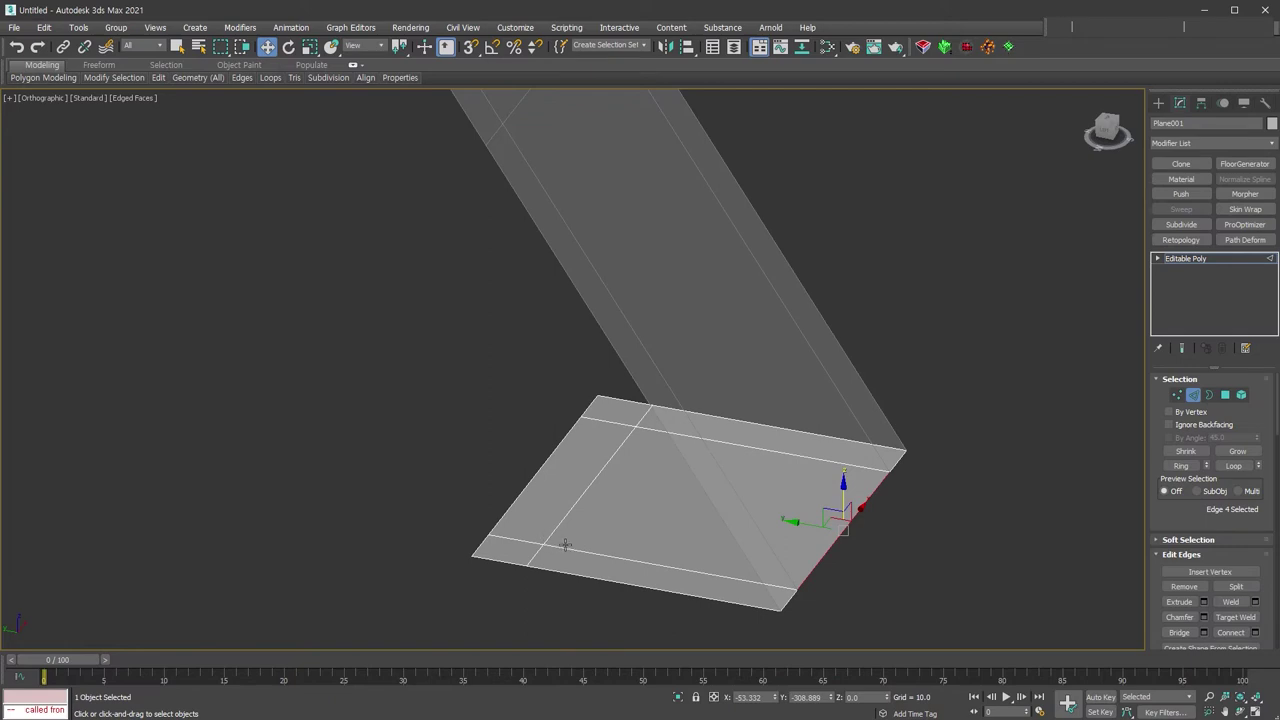
{"action": "middle_click_drag", "start_coordinate": [560, 543], "coordinate": [590, 527]}
- Insert Swift Loop edge loops across the plane and near the upright panel's top
{"action": "key", "text": "shift+alt+w"}
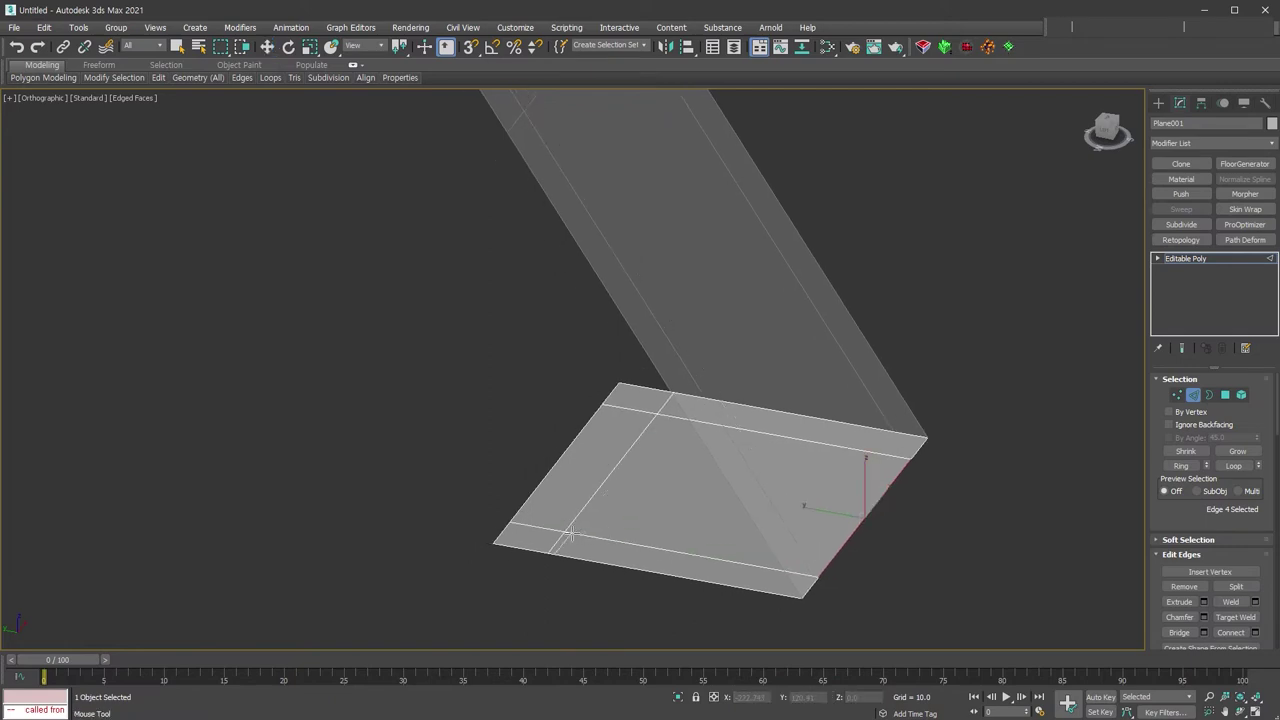
{"action": "scroll", "coordinate": [575, 530], "scroll_direction": "up", "scroll_amount": 2}
{"action": "left_click", "coordinate": [571, 530]}
{"action": "scroll", "coordinate": [643, 425], "scroll_direction": "down", "scroll_amount": 4}
{"action": "middle_click_drag", "start_coordinate": [643, 429], "coordinate": [677, 149], "text": "alt"}
{"action": "scroll", "coordinate": [747, 279], "scroll_direction": "up", "scroll_amount": 4}
{"action": "scroll", "coordinate": [747, 279], "scroll_direction": "up", "scroll_amount": 1}
{"action": "left_click", "coordinate": [834, 229]}
{"action": "scroll", "coordinate": [880, 395], "scroll_direction": "down", "scroll_amount": 3}
{"action": "mouse_move", "coordinate": [907, 412]}
{"action": "middle_mouse_down", "text": "alt"}
{"action": "mouse_move", "coordinate": [771, 443]}
{"action": "mouse_move", "coordinate": [777, 494]}
{"action": "middle_mouse_up", "text": "alt"}
- With snapping on, move the plane's lower-right end edge up to the top-right corner
{"action": "key", "text": "w"}
{"action": "left_click", "coordinate": [853, 573]}
{"action": "left_click", "coordinate": [821, 546]}
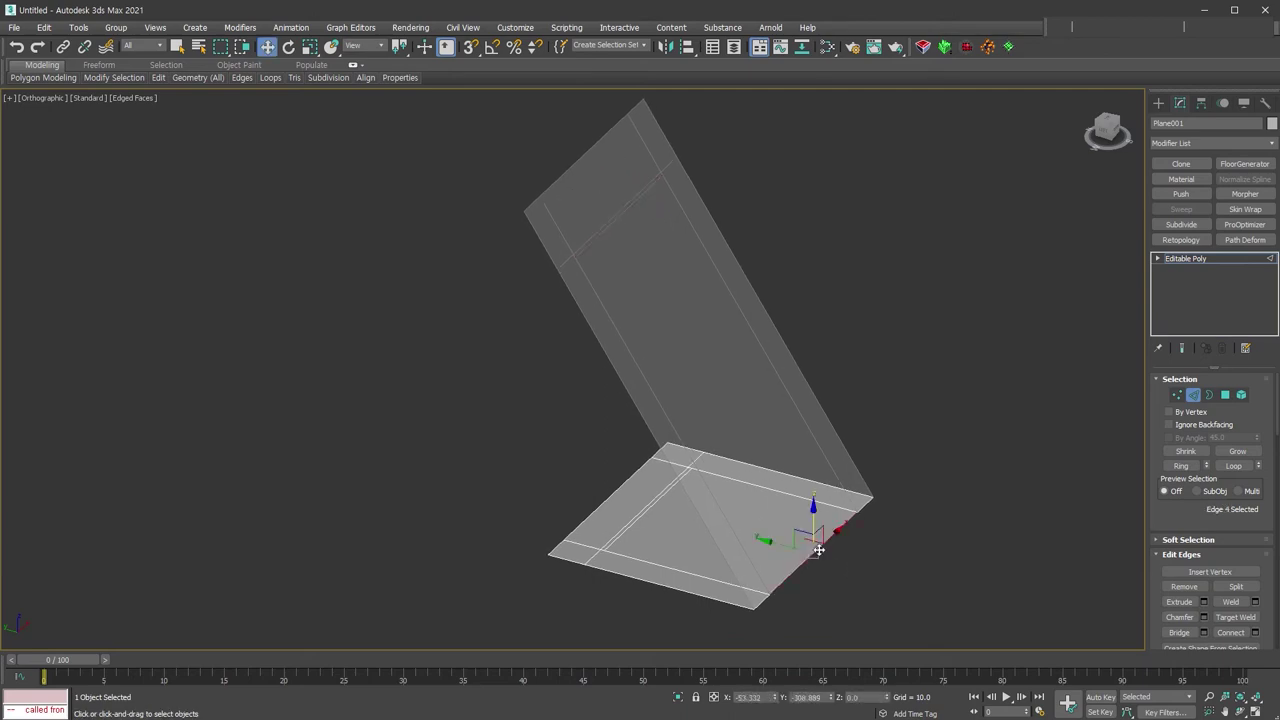
{"action": "key", "text": "s"}
{"action": "mouse_move", "coordinate": [814, 527]}
{"action": "left_mouse_down"}
{"action": "mouse_move", "coordinate": [621, 226]}
{"action": "mouse_move", "coordinate": [580, 262]}
{"action": "left_mouse_up"}
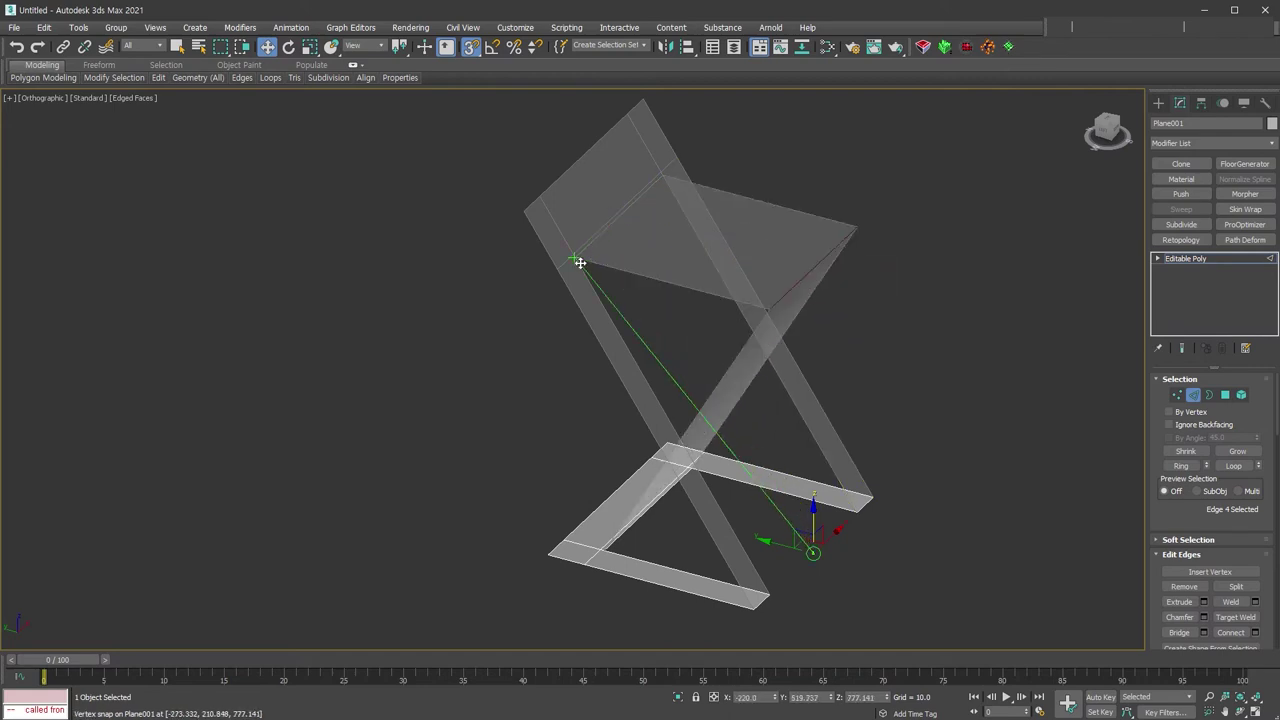
{"action": "left_click_drag", "start_coordinate": [580, 262], "coordinate": [904, 444]}
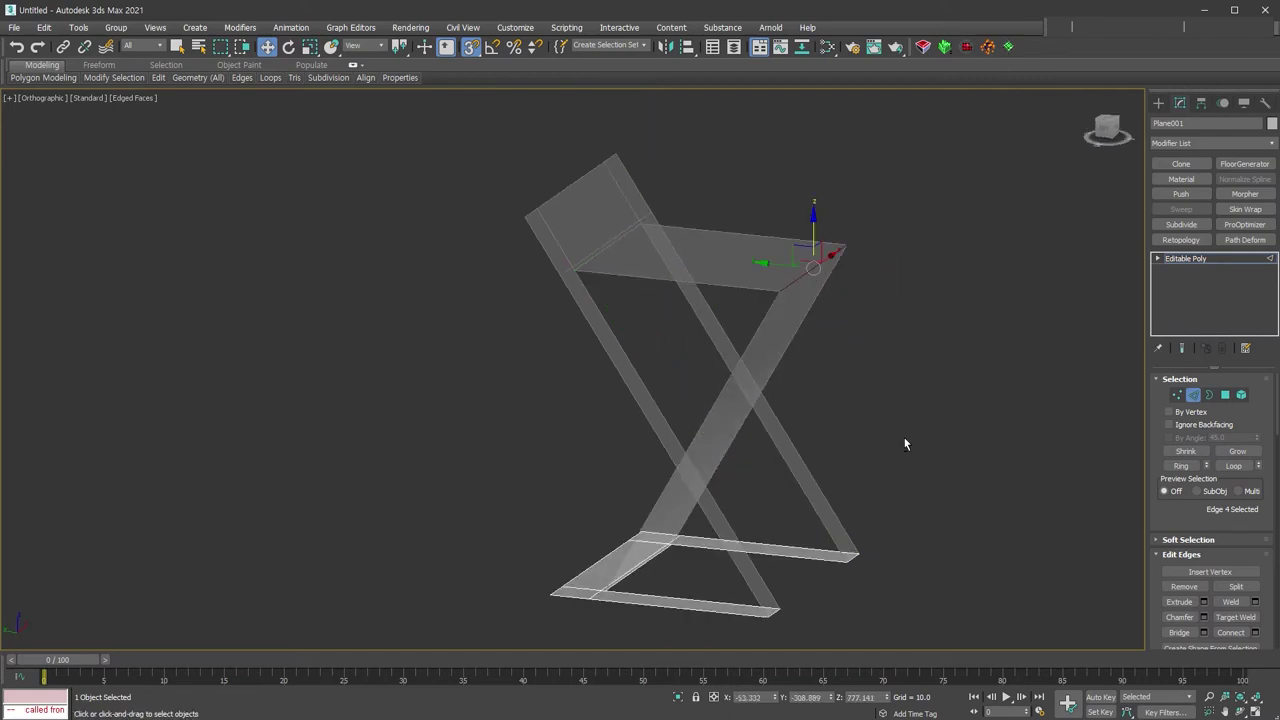
{"action": "middle_click_drag", "start_coordinate": [903, 436], "coordinate": [754, 441], "text": "alt"}
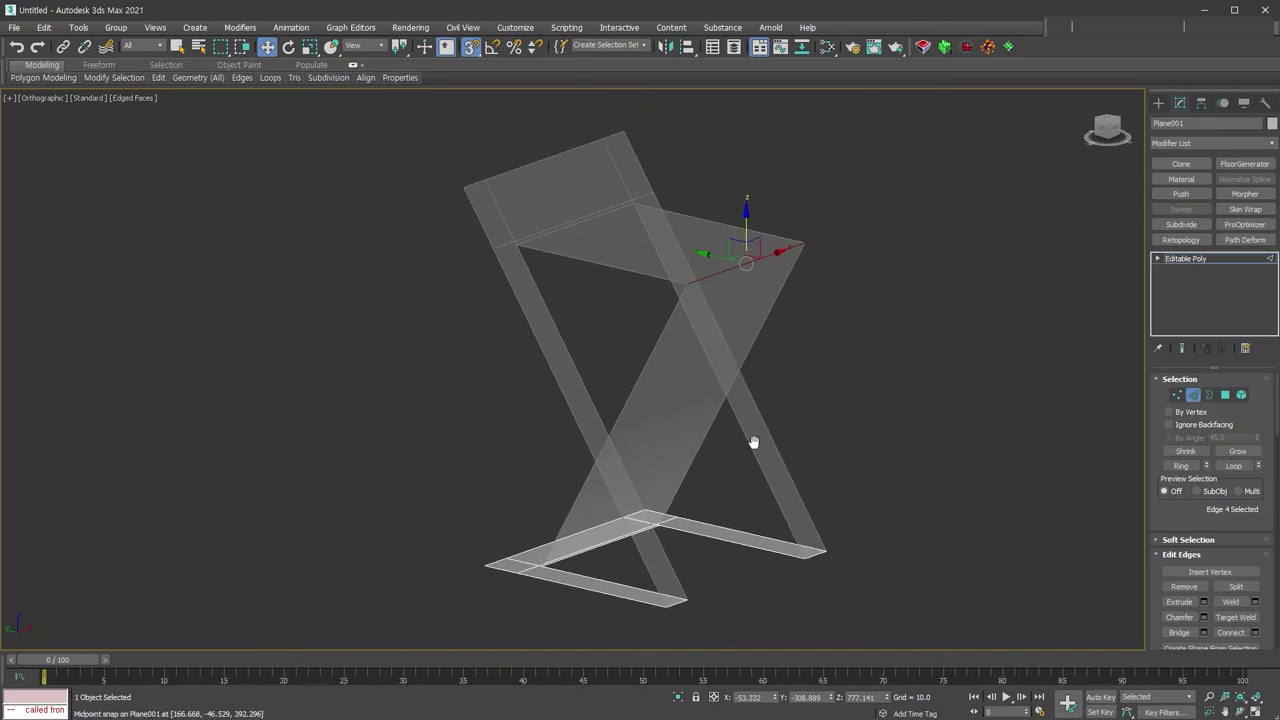
{"action": "right_click", "coordinate": [753, 259]}
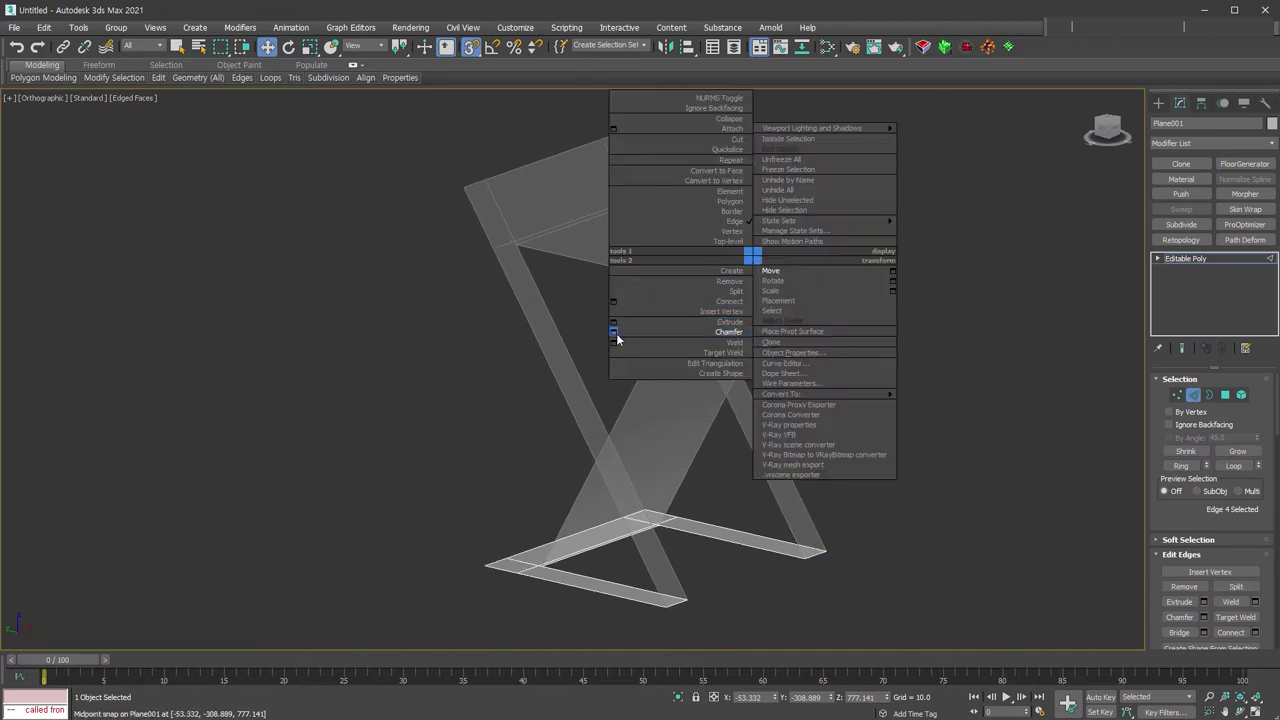
- Chamfer the seat's front edge by 50 with 12 segments into a rounded corner
{"action": "left_click", "coordinate": [614, 332]}
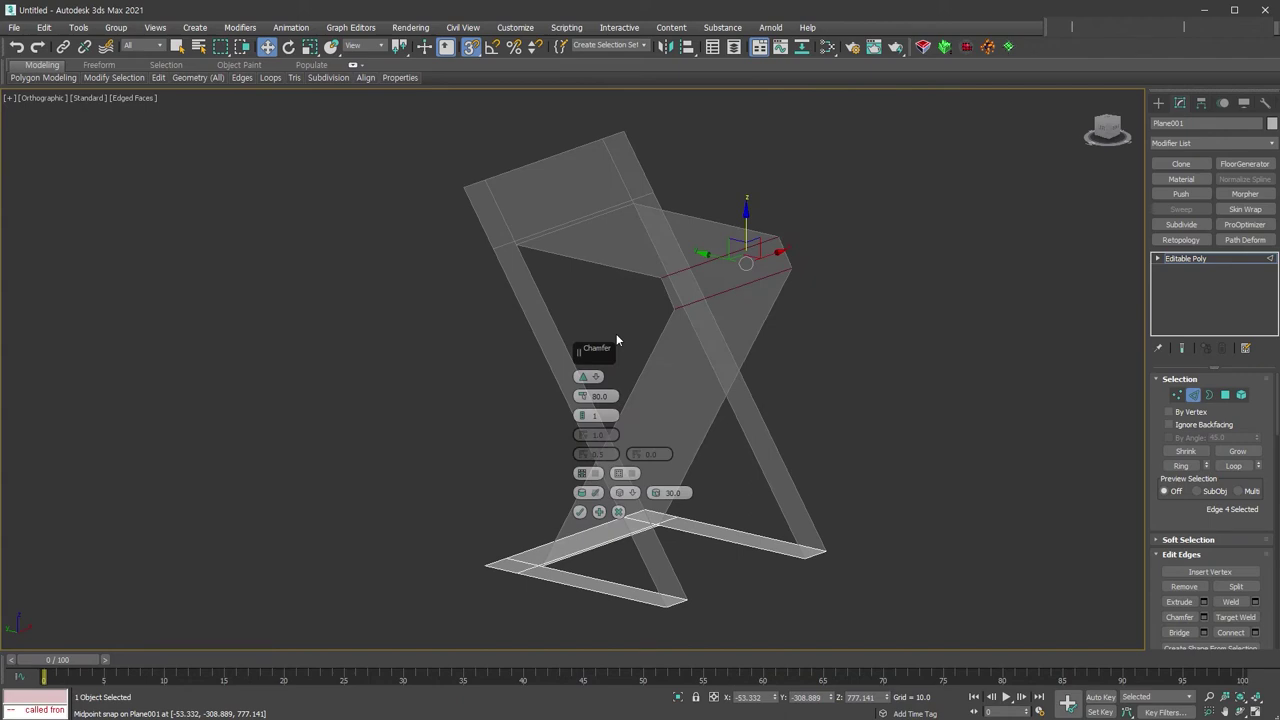
{"action": "left_click", "coordinate": [605, 415]}
{"action": "type", "text": "12"}
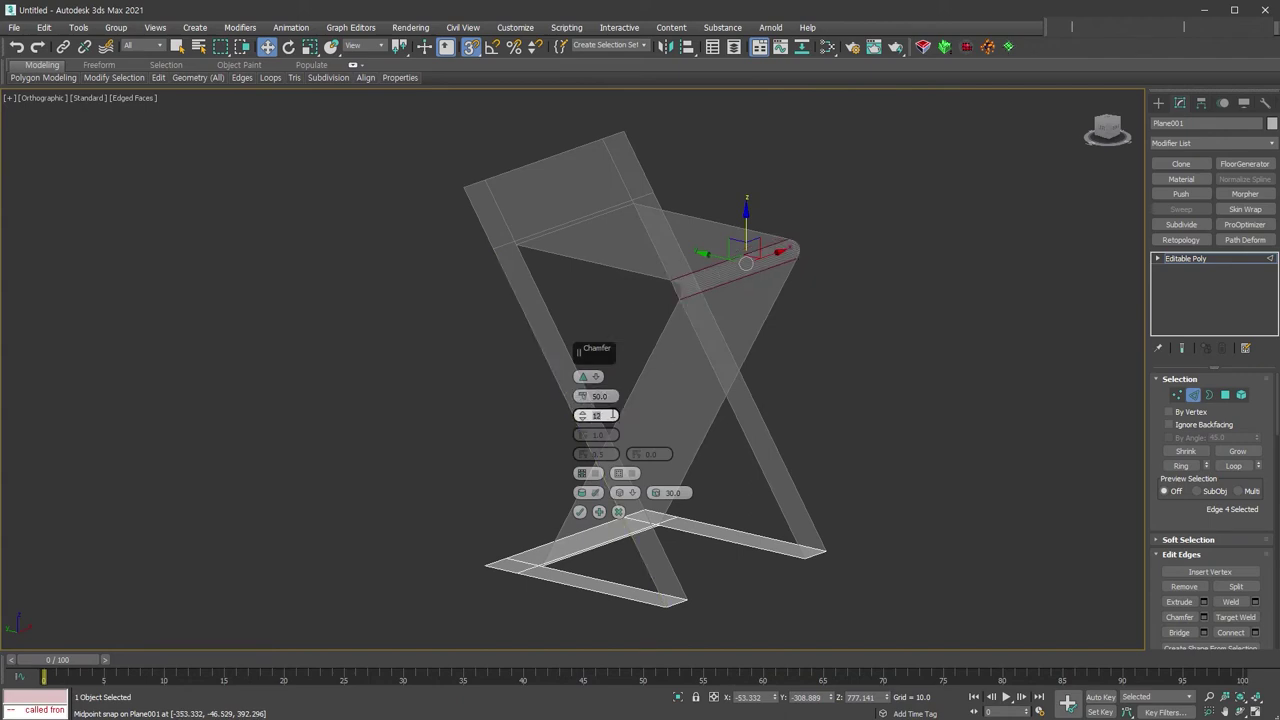
{"action": "left_click", "coordinate": [579, 511]}
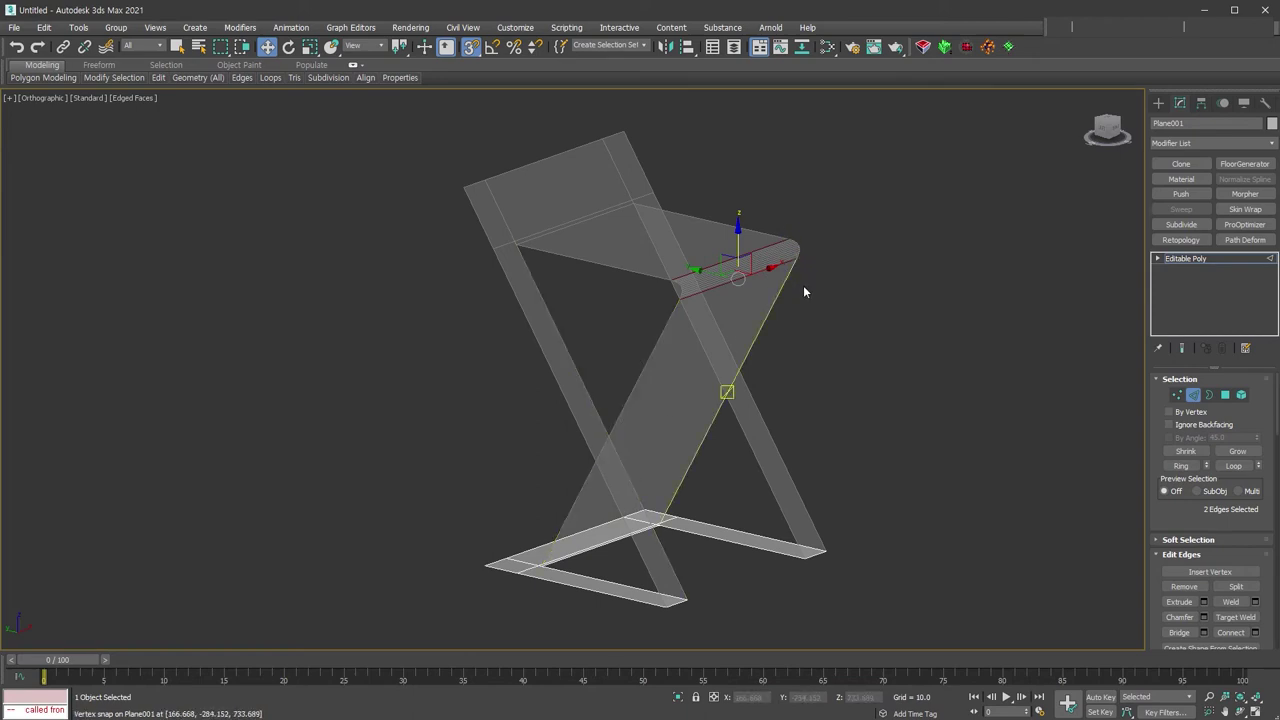
- Chamfer the seat's back bend edge with amount 7.783 and 7 segments
{"action": "middle_click_drag", "start_coordinate": [828, 301], "coordinate": [643, 263]}
{"action": "scroll", "coordinate": [609, 257], "scroll_direction": "up", "scroll_amount": 5}
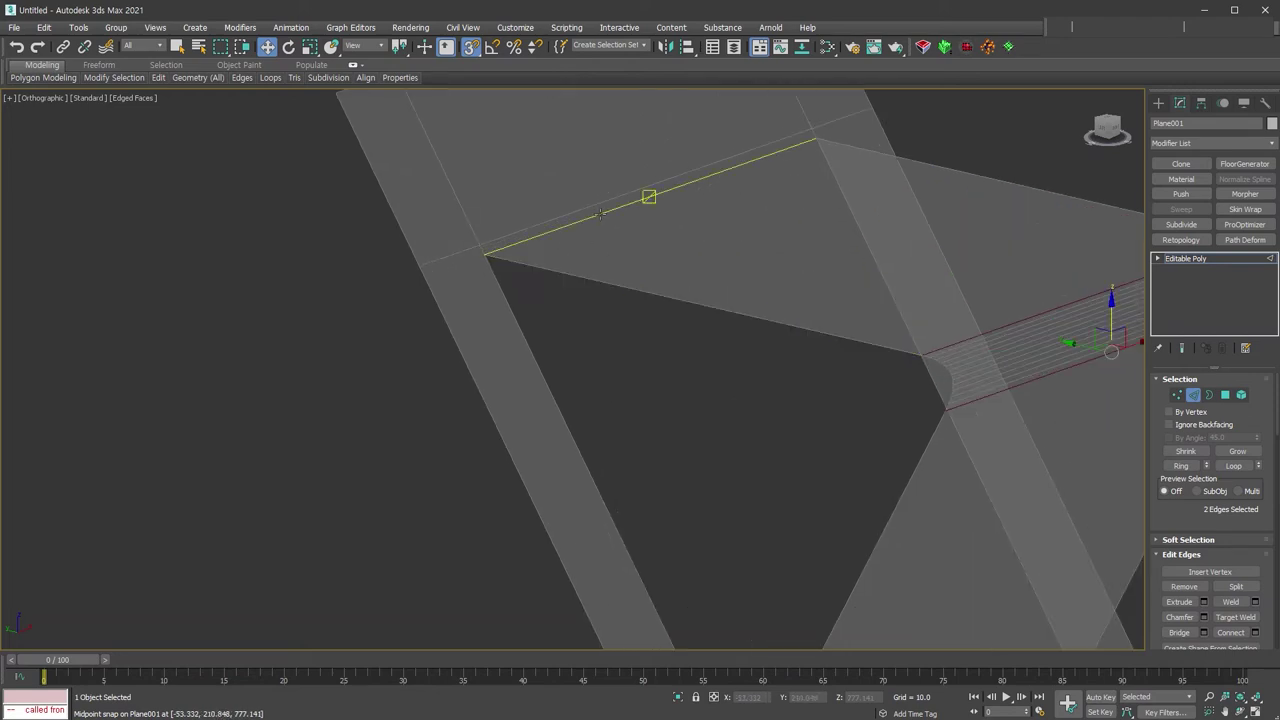
{"action": "left_click", "coordinate": [509, 245]}
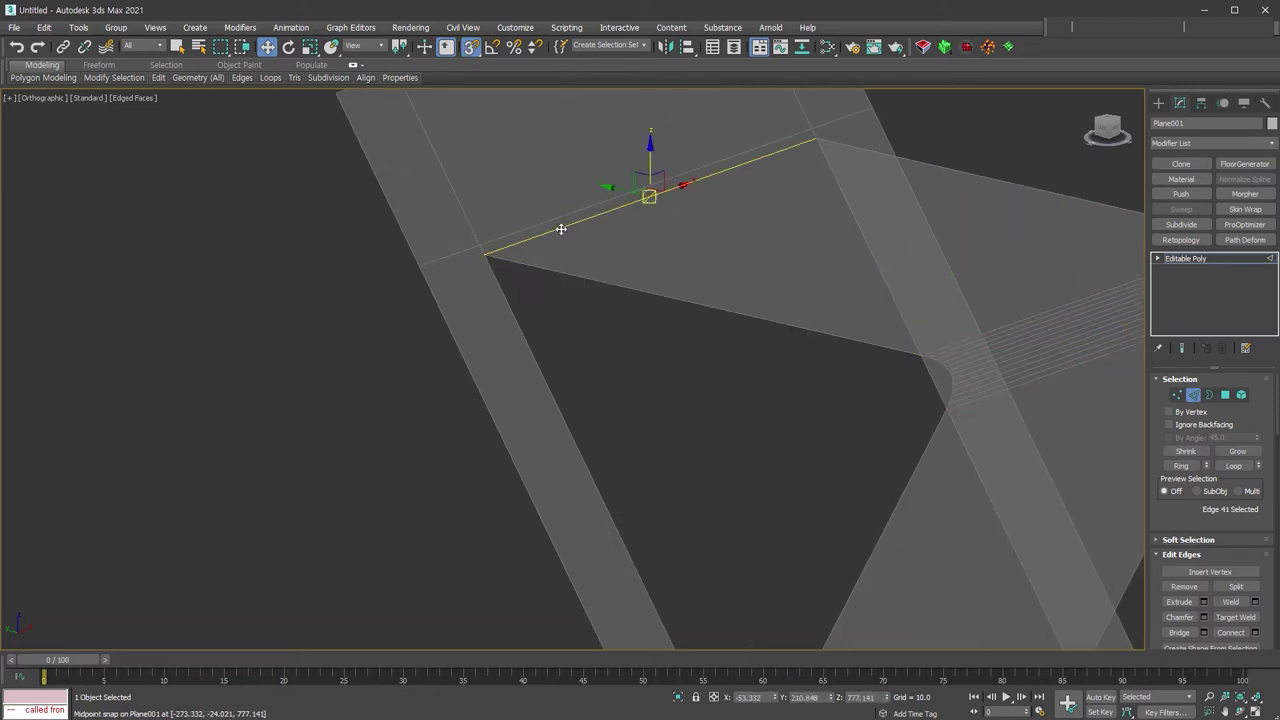
{"action": "right_click", "coordinate": [556, 210]}
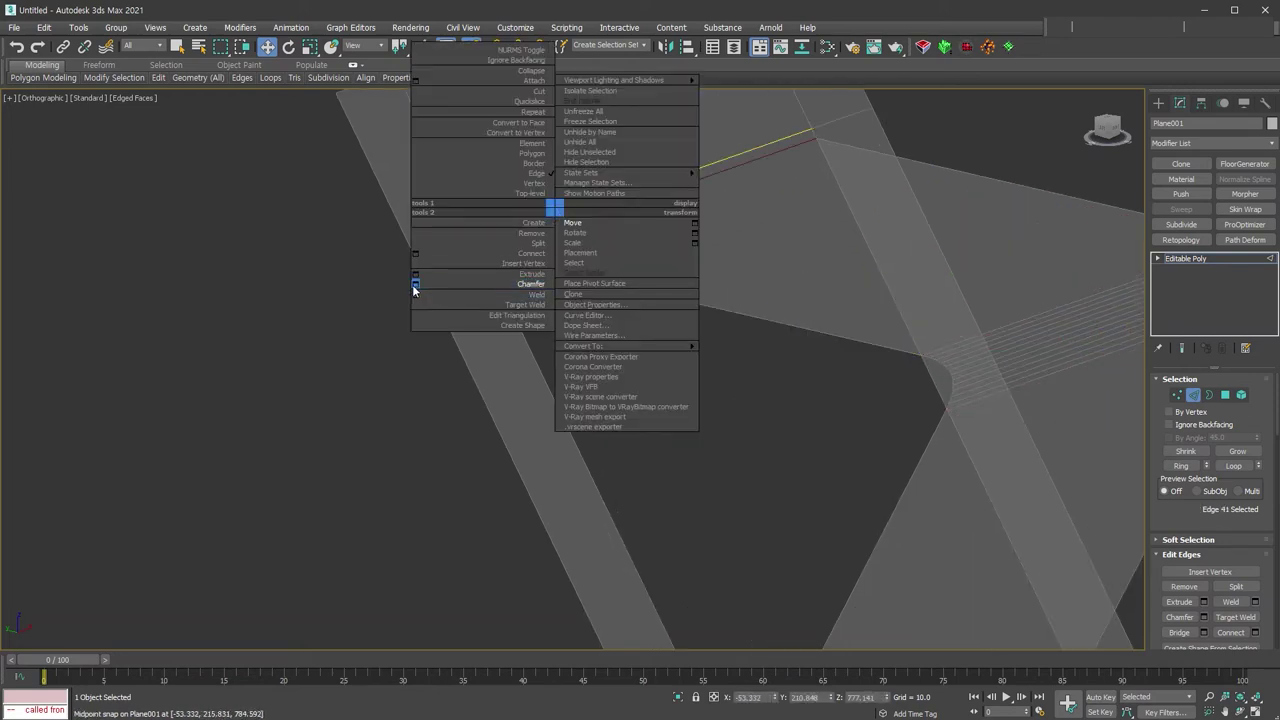
{"action": "left_click", "coordinate": [415, 285]}
{"action": "left_click_drag", "start_coordinate": [571, 397], "coordinate": [584, 385]}
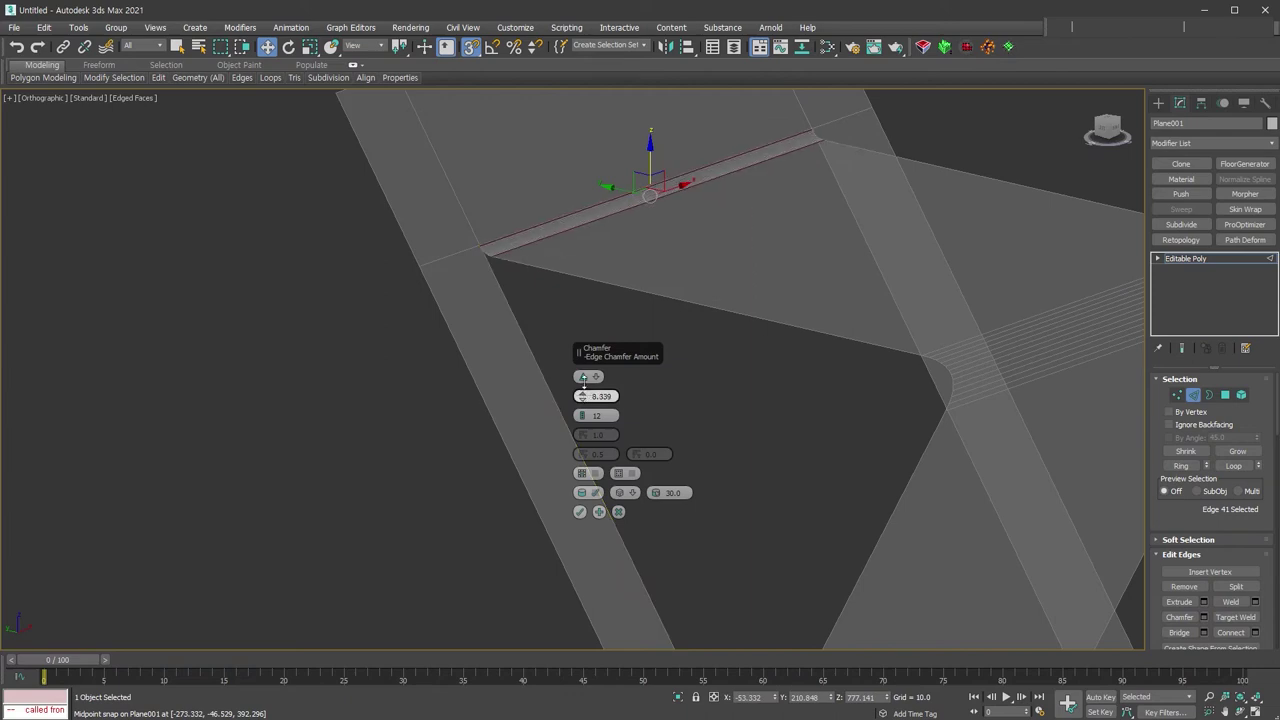
{"action": "scroll", "coordinate": [586, 392], "scroll_direction": "up", "scroll_amount": 2}
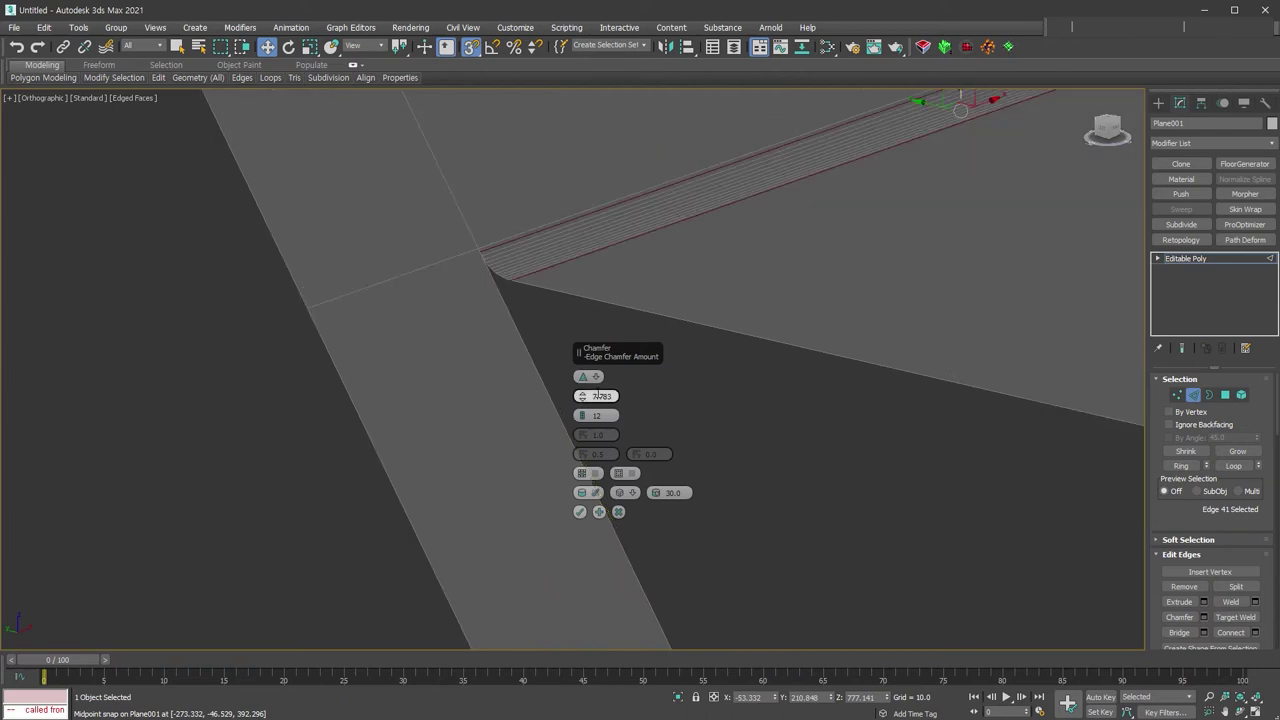
{"action": "left_click", "coordinate": [583, 419]}
{"action": "type", "text": "7"}
{"action": "key", "text": "Return"}
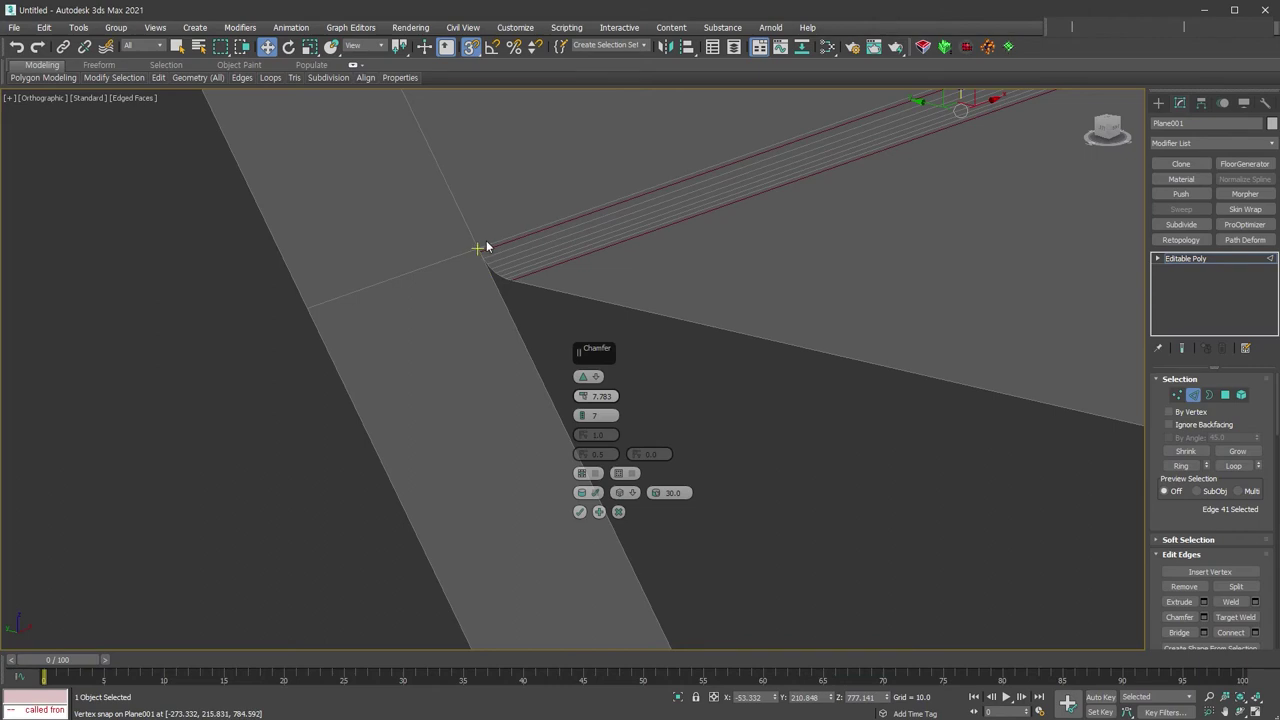
{"action": "left_click", "coordinate": [580, 513]}
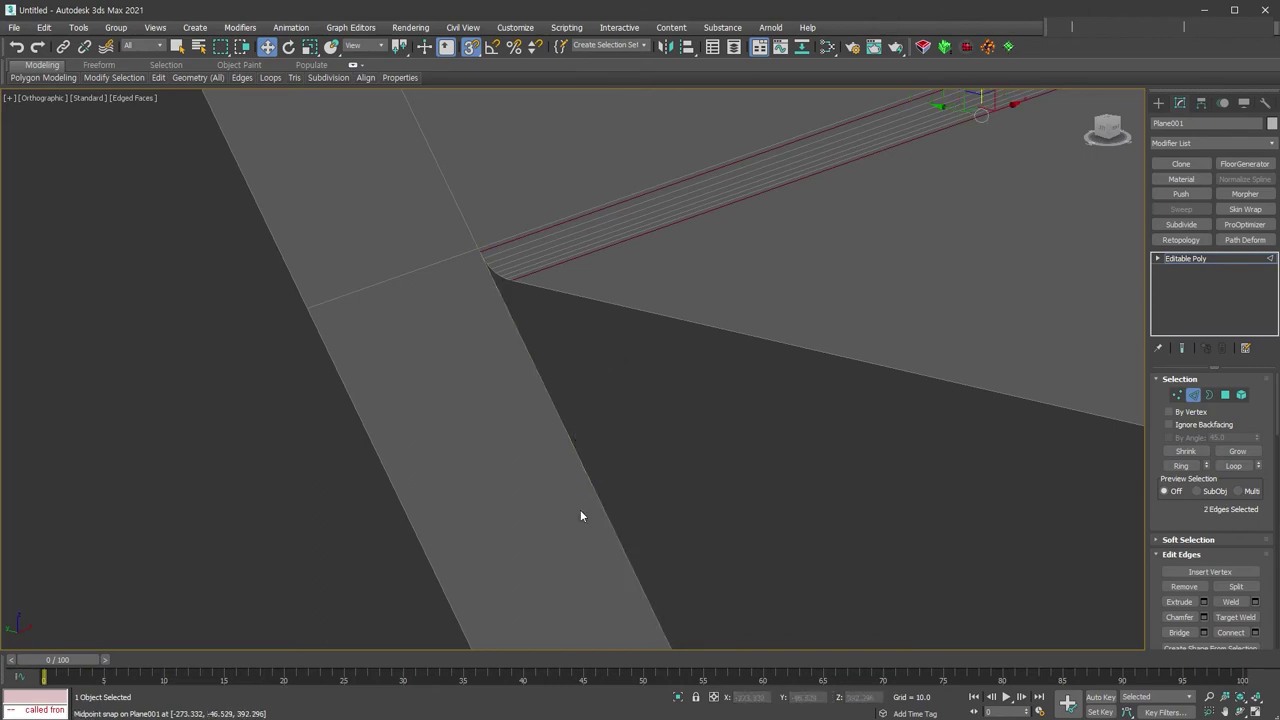
- Apply the same 7.783, 7-segment chamfer to the base bend edge
{"action": "scroll", "coordinate": [580, 517], "scroll_direction": "down", "scroll_amount": 10}
{"action": "mouse_move", "coordinate": [777, 283]}
{"action": "middle_mouse_down", "text": "alt"}
{"action": "mouse_move", "coordinate": [763, 271]}
{"action": "mouse_move", "coordinate": [735, 465]}
{"action": "mouse_move", "coordinate": [785, 469]}
{"action": "middle_mouse_up", "text": "alt"}
{"action": "scroll", "coordinate": [735, 465], "scroll_direction": "up", "scroll_amount": 5}
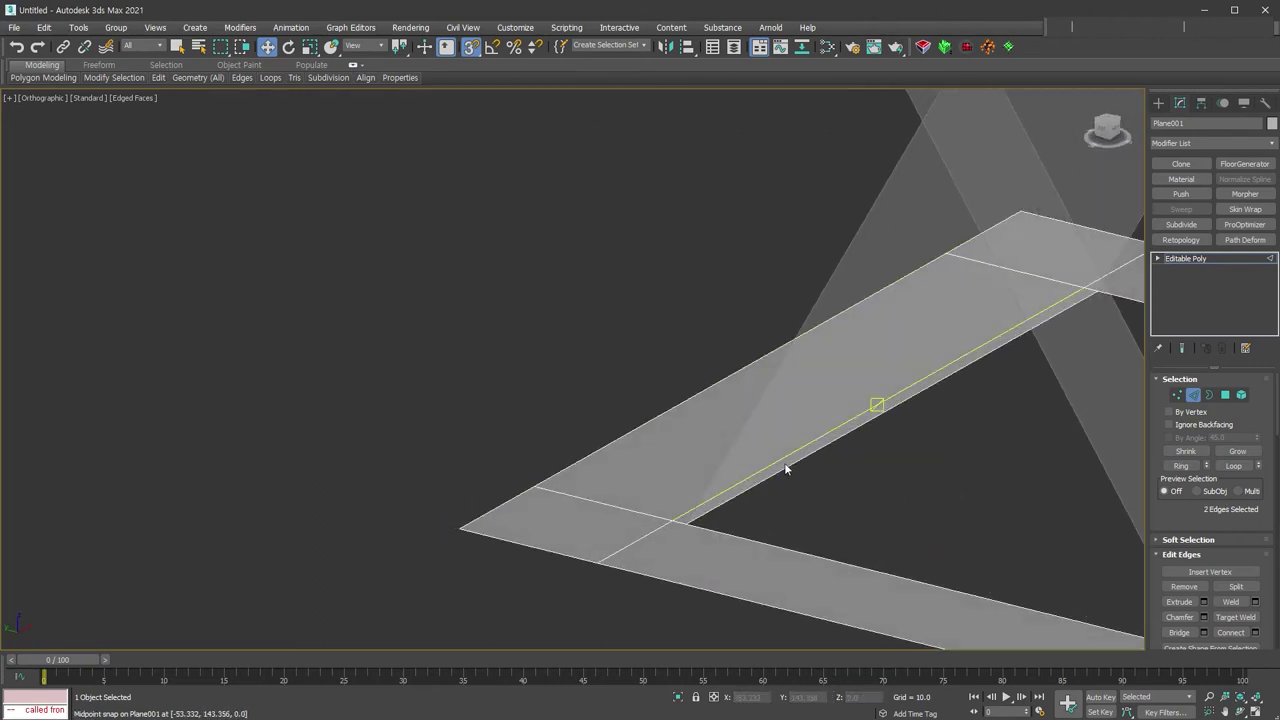
{"action": "right_click", "coordinate": [784, 465]}
{"action": "left_click", "coordinate": [645, 537]}
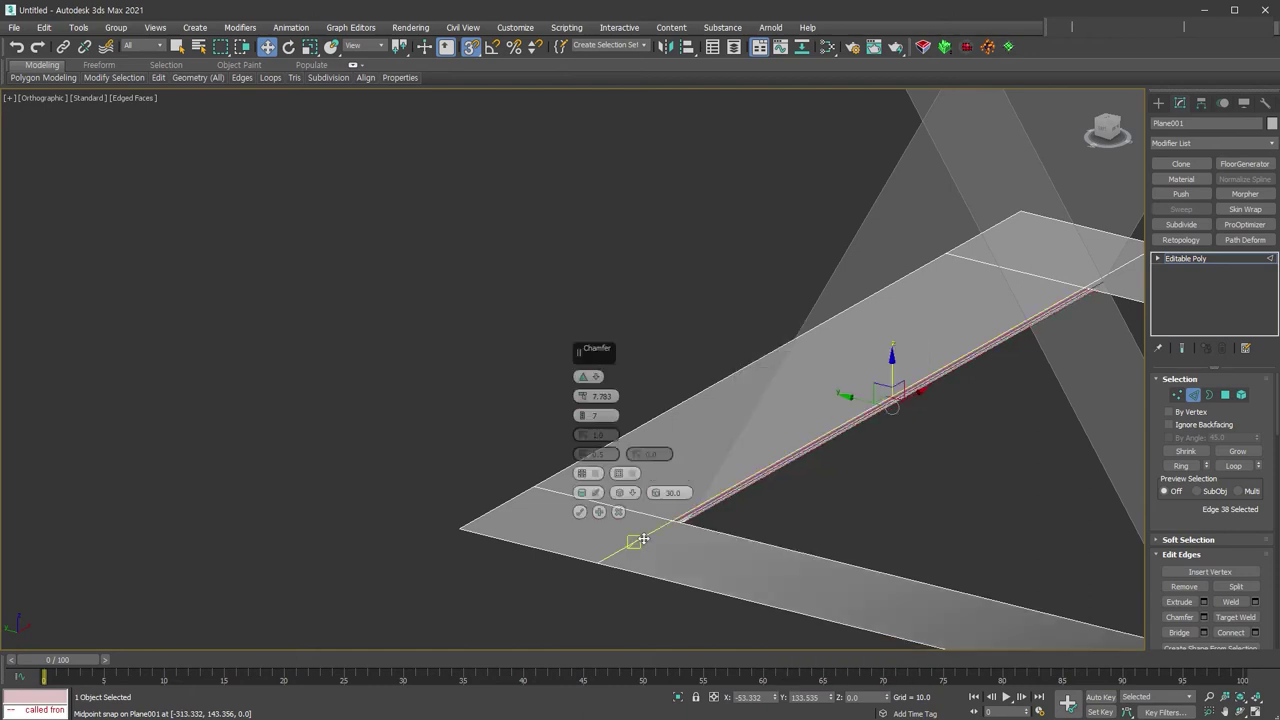
{"action": "left_click", "coordinate": [580, 512]}
{"action": "scroll", "coordinate": [582, 514], "scroll_direction": "down", "scroll_amount": 8}
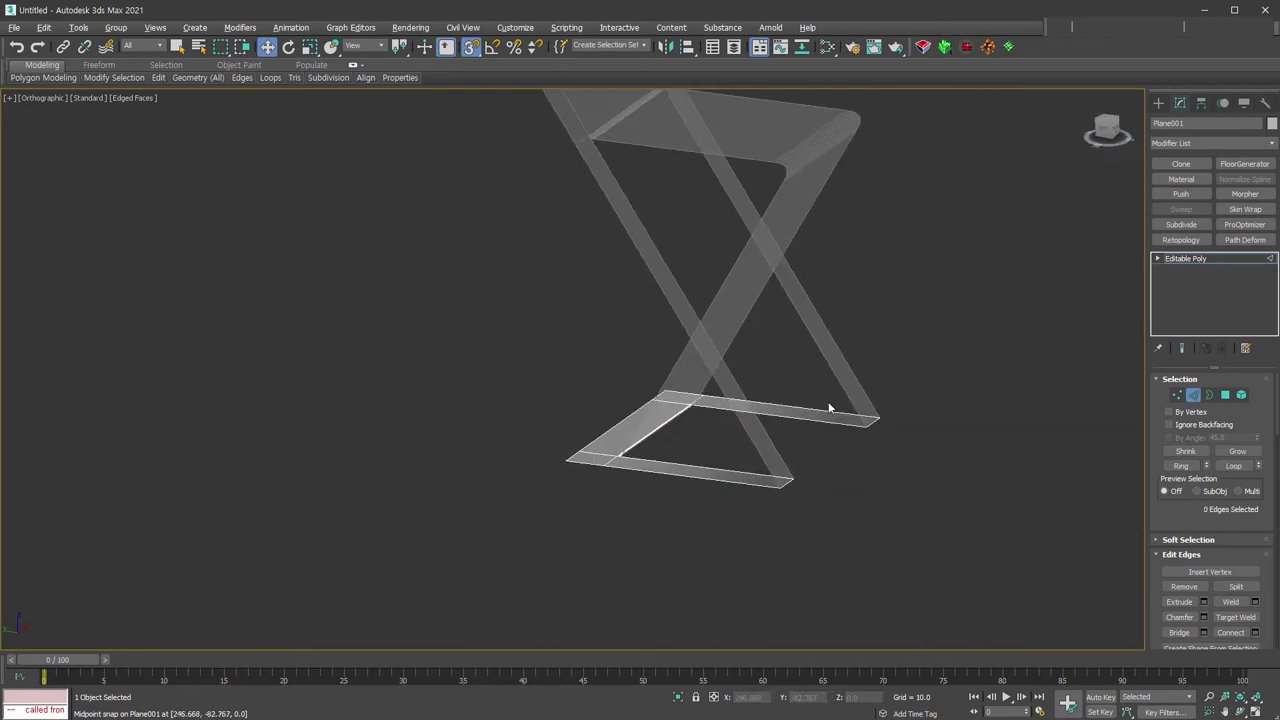
{"action": "scroll", "coordinate": [575, 108], "scroll_direction": "up", "scroll_amount": 5}
{"action": "scroll", "coordinate": [585, 148], "scroll_direction": "up", "scroll_amount": 2}
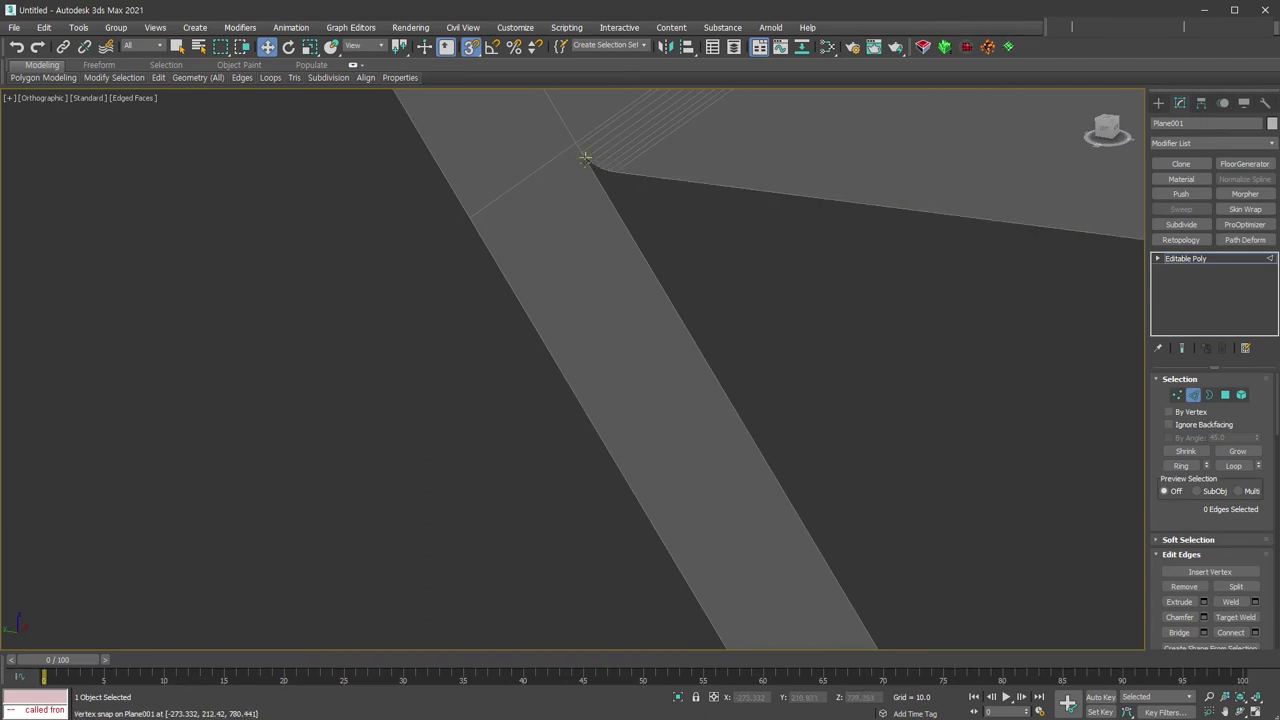
- Frame the whole chair and select the two edges at its base
{"action": "key", "text": "2"}
{"action": "key", "text": "z"}
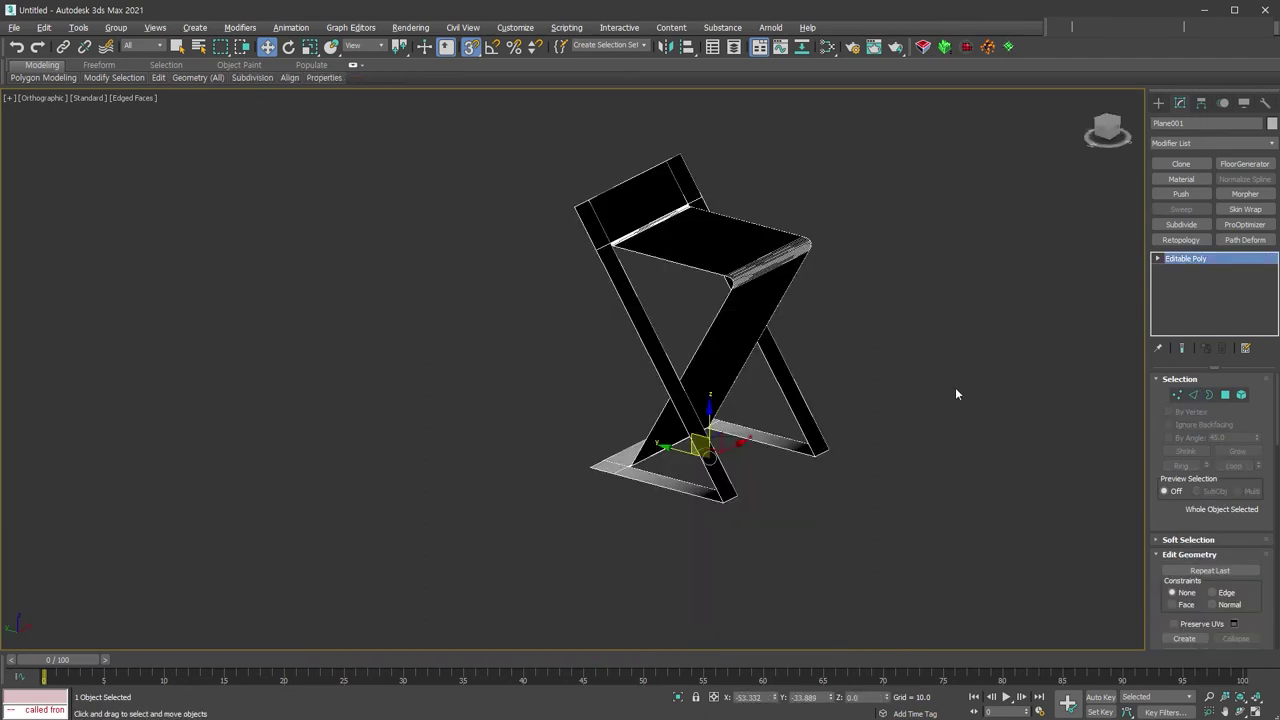
{"action": "middle_click_drag", "start_coordinate": [865, 402], "coordinate": [880, 402], "text": "alt"}
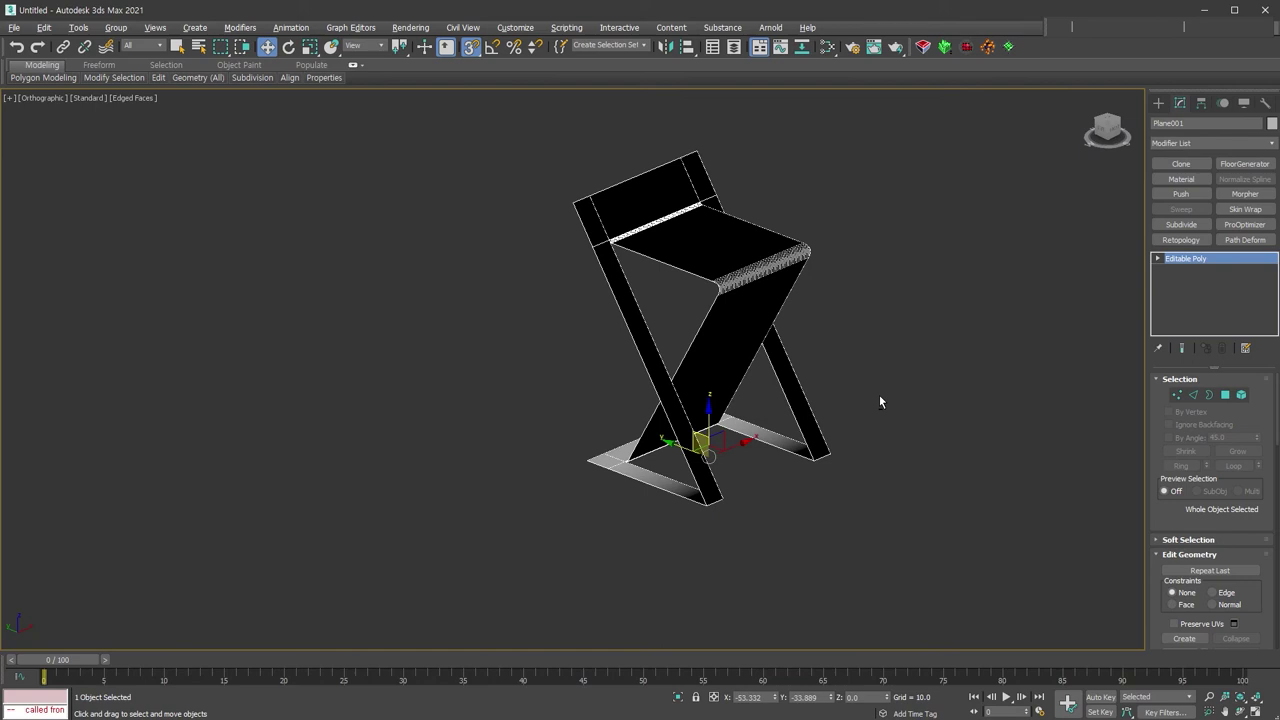
{"action": "left_click", "coordinate": [1194, 395]}
{"action": "left_click_drag", "start_coordinate": [792, 486], "coordinate": [850, 410]}
{"action": "left_click", "coordinate": [744, 489], "text": "ctrl"}
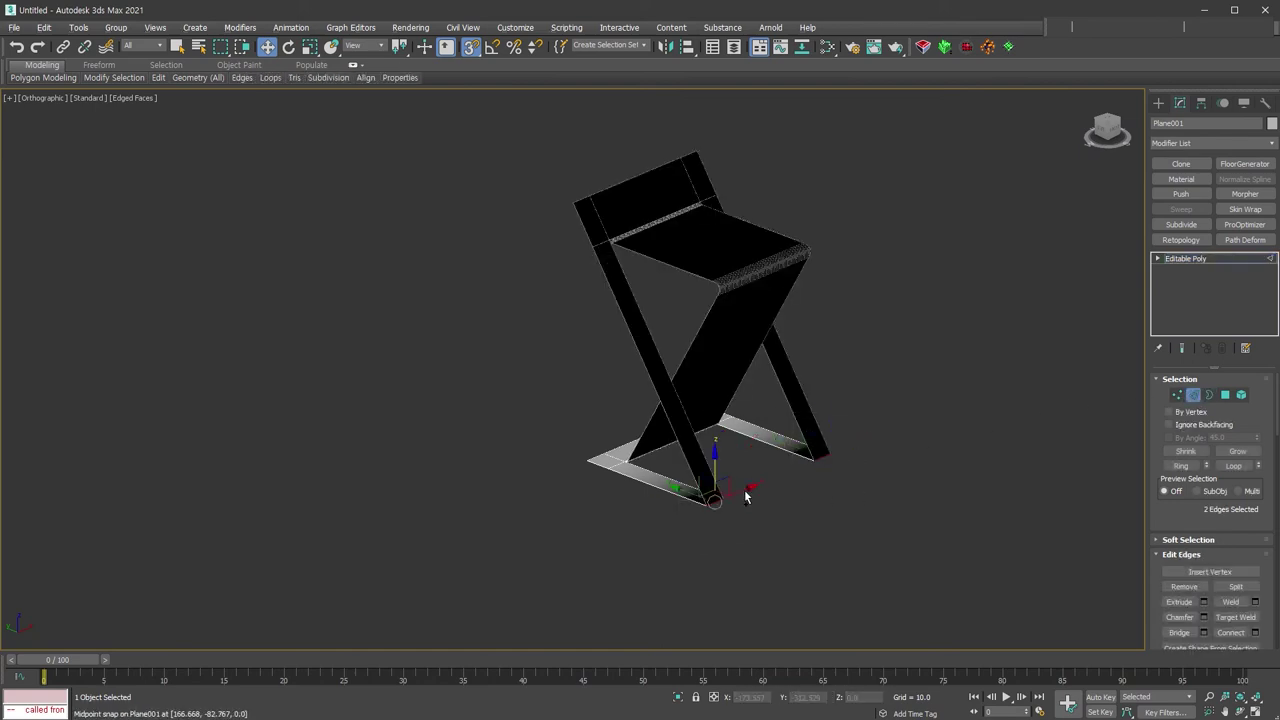
{"action": "scroll", "coordinate": [796, 486], "scroll_direction": "up", "scroll_amount": 5}
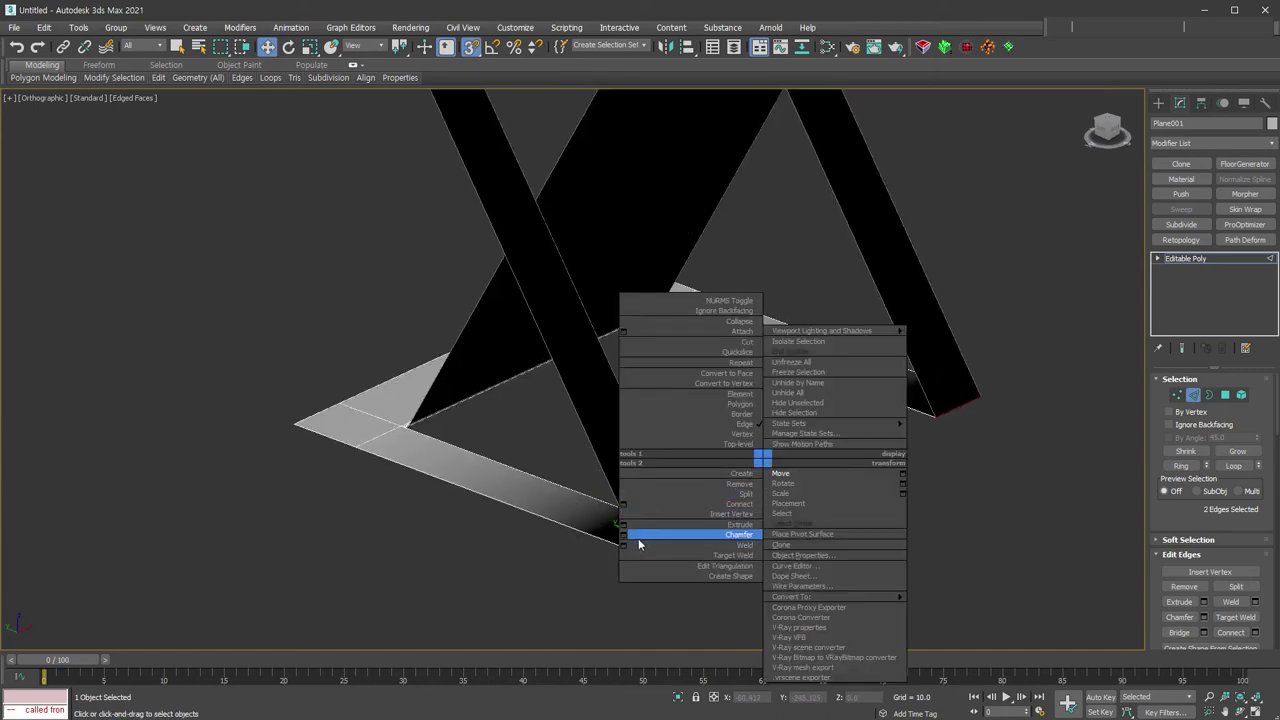
- Chamfer both base edges into 50-unit, 12-segment rounded curves
{"action": "left_click", "coordinate": [623, 534]}
{"action": "left_click", "coordinate": [597, 416]}
{"action": "type", "text": "7"}
{"action": "key", "text": "BackSpace"}
{"action": "type", "text": "12"}
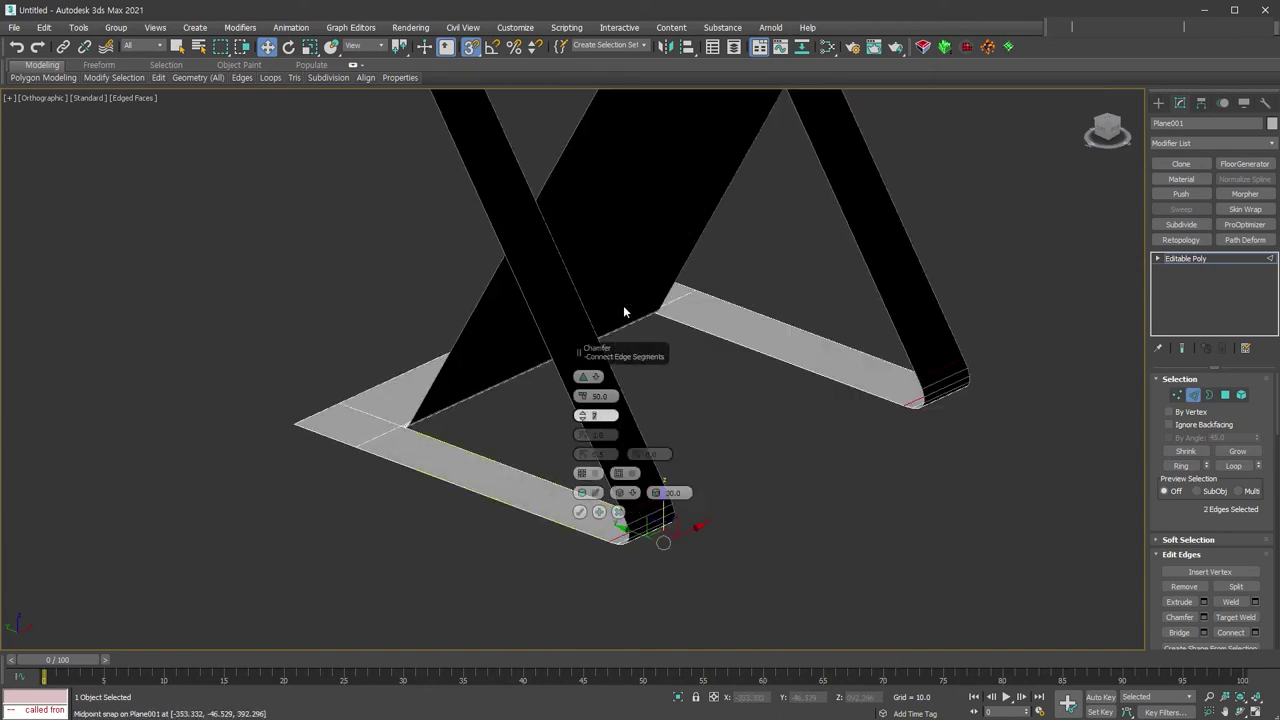
{"action": "key", "text": "Return"}
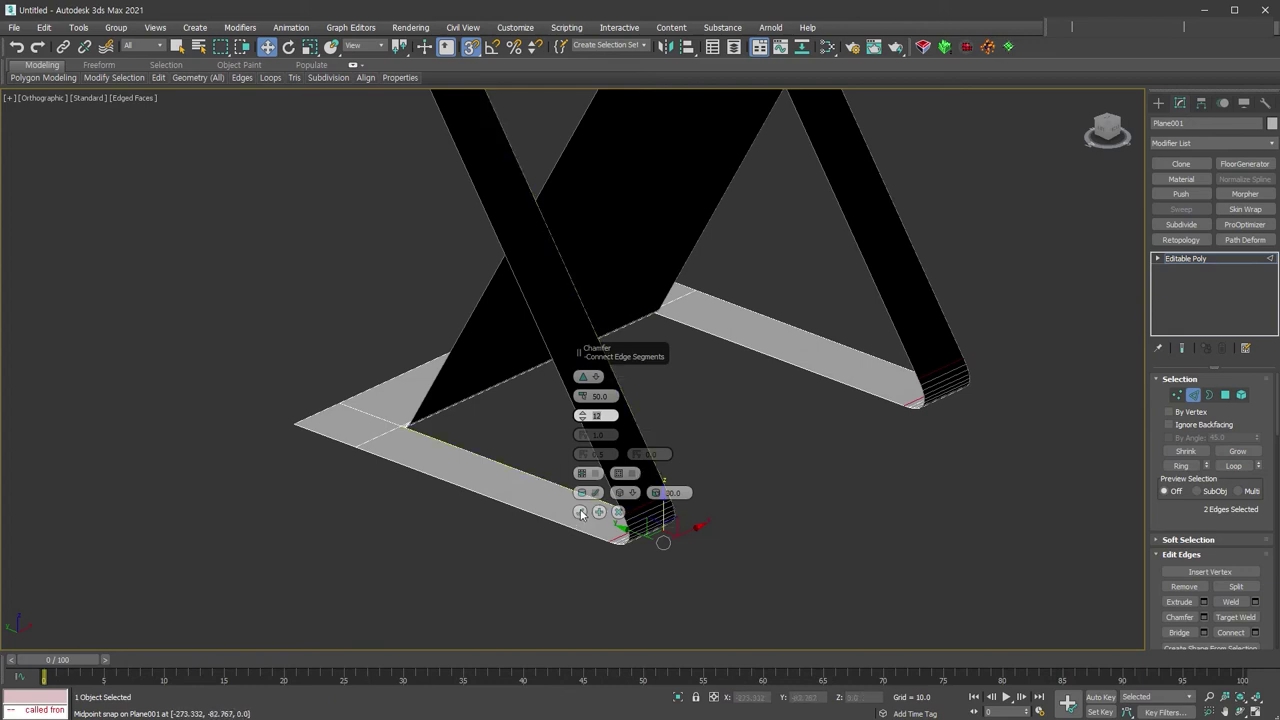
{"action": "left_click", "coordinate": [581, 513]}
{"action": "middle_click_drag", "start_coordinate": [880, 461], "coordinate": [847, 192], "text": "alt"}
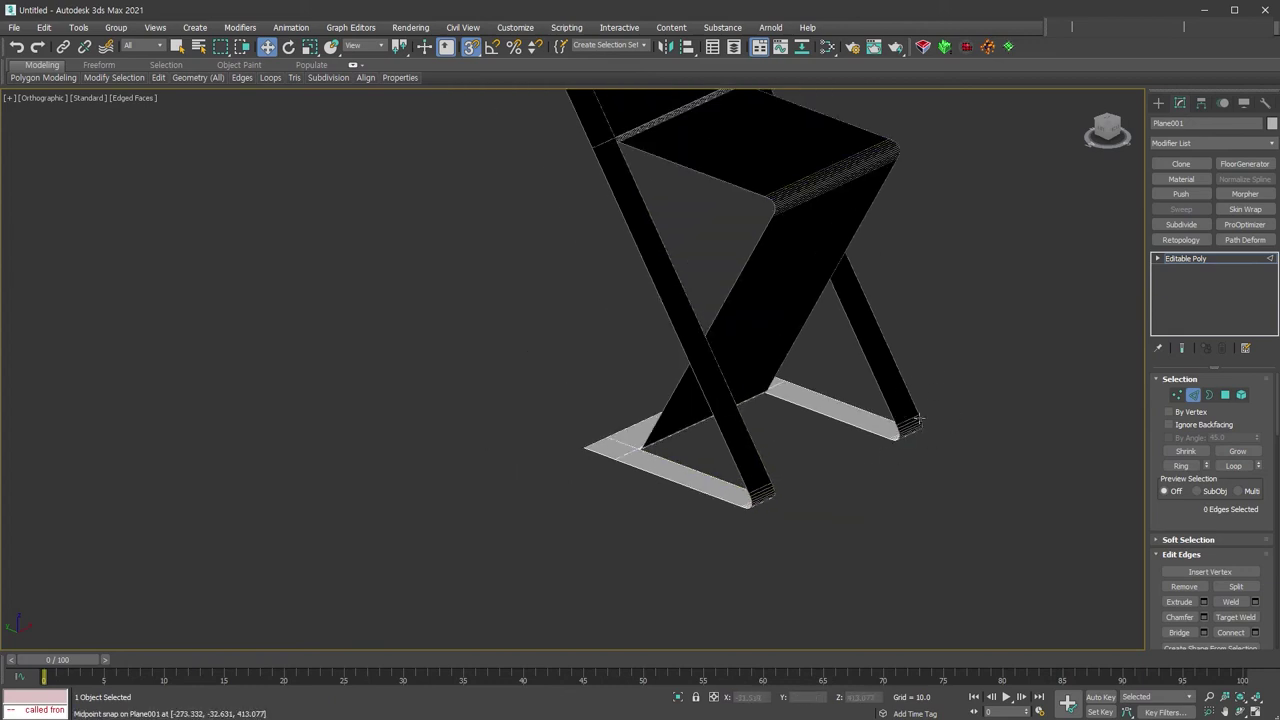
{"action": "scroll", "coordinate": [866, 463], "scroll_direction": "down", "scroll_amount": 2}
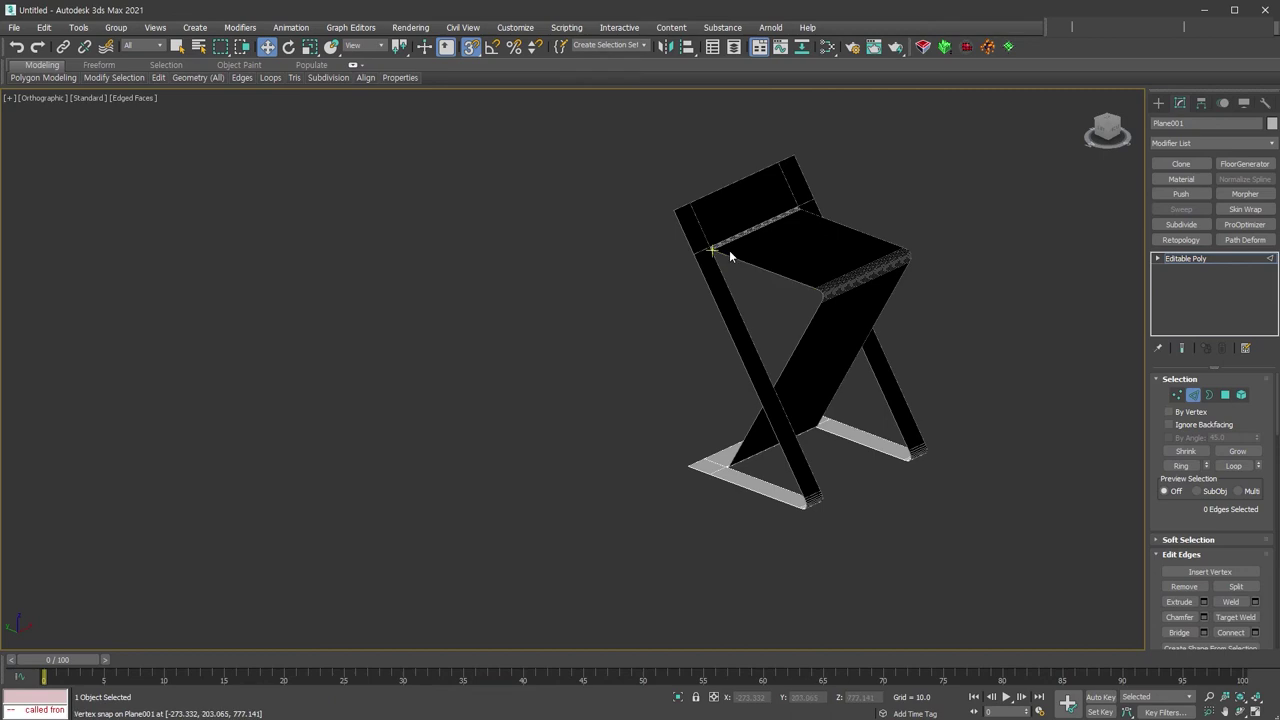
{"action": "middle_click_drag", "start_coordinate": [803, 330], "coordinate": [723, 361]}
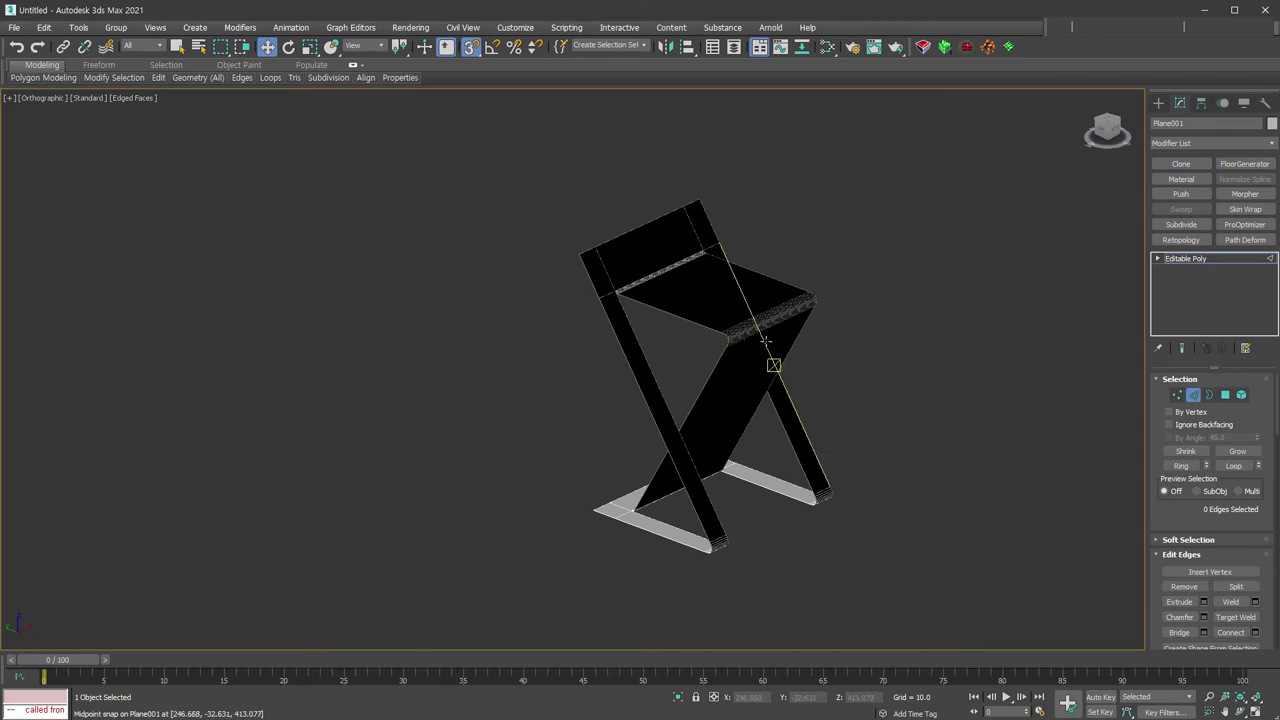
- Add a Shell with Outer Amount 3.0 to Plane001 and collapse it into one editable poly
{"action": "key", "text": "ctrl+shift+s"}
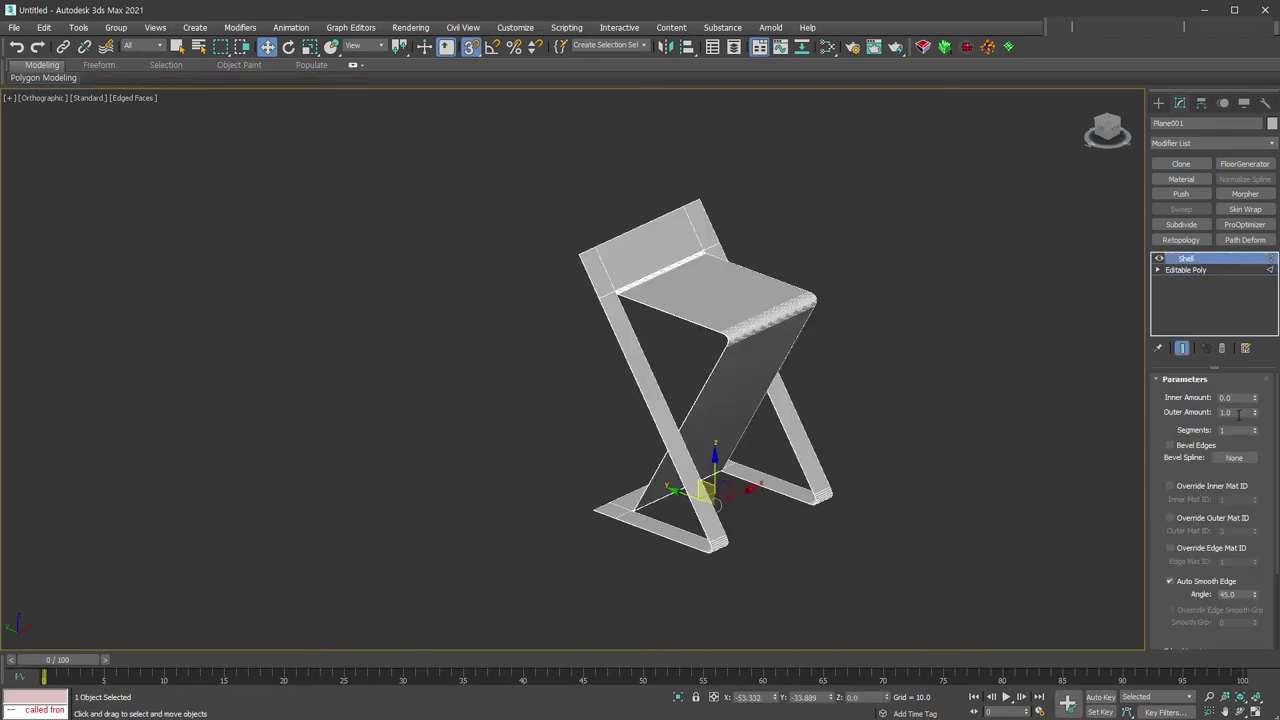
{"action": "double_click", "coordinate": [1240, 413]}
{"action": "scroll", "coordinate": [747, 323], "scroll_direction": "up", "scroll_amount": 5}
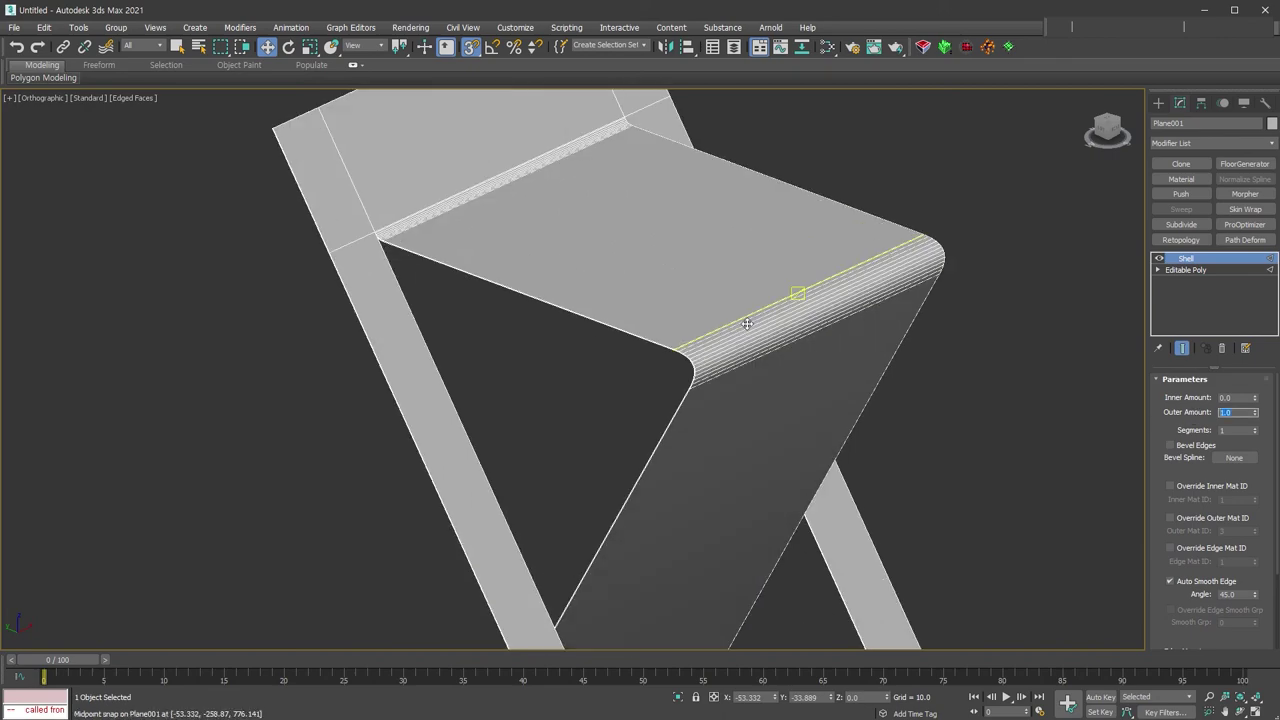
{"action": "type", "text": "3"}
{"action": "key", "text": "Return"}
{"action": "mouse_move", "coordinate": [747, 323]}
{"action": "middle_mouse_down", "text": "alt"}
{"action": "mouse_move", "coordinate": [414, 266]}
{"action": "mouse_move", "coordinate": [433, 271]}
{"action": "middle_mouse_up", "text": "alt"}
{"action": "scroll", "coordinate": [433, 271], "scroll_direction": "down", "scroll_amount": 5}
{"action": "scroll", "coordinate": [640, 570], "scroll_direction": "up", "scroll_amount": 8}
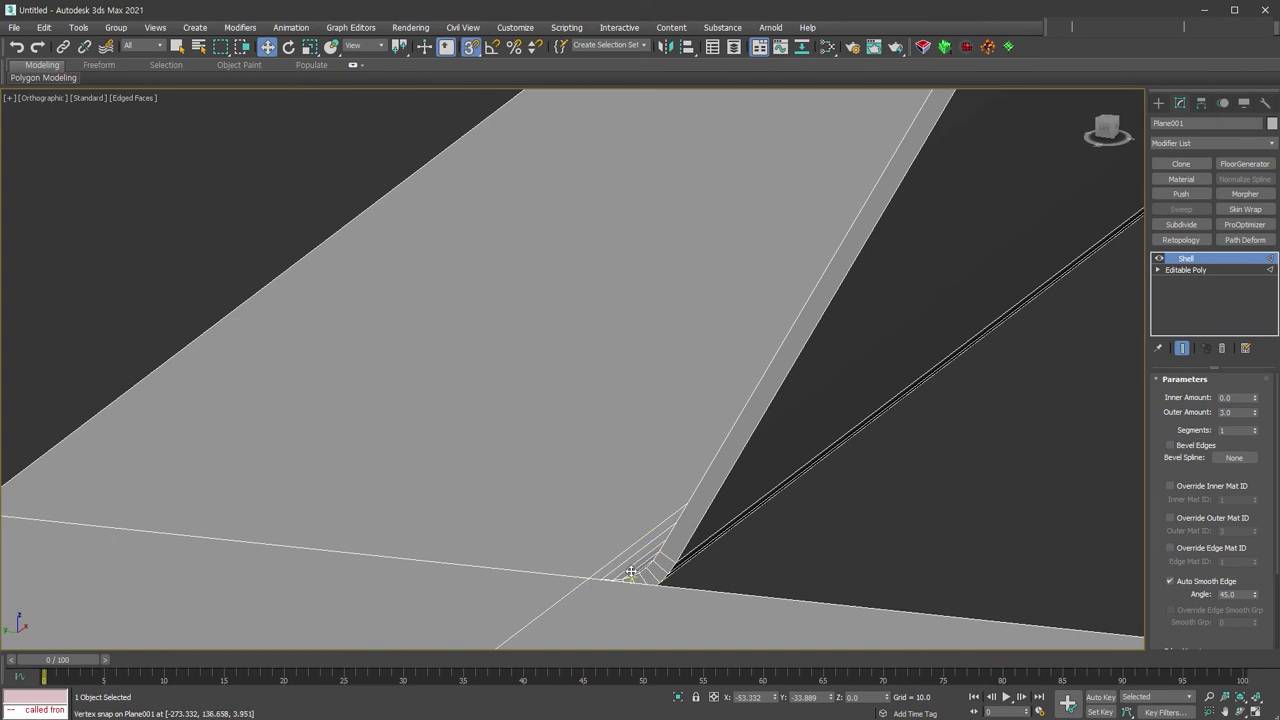
{"action": "scroll", "coordinate": [677, 434], "scroll_direction": "down", "scroll_amount": 2}
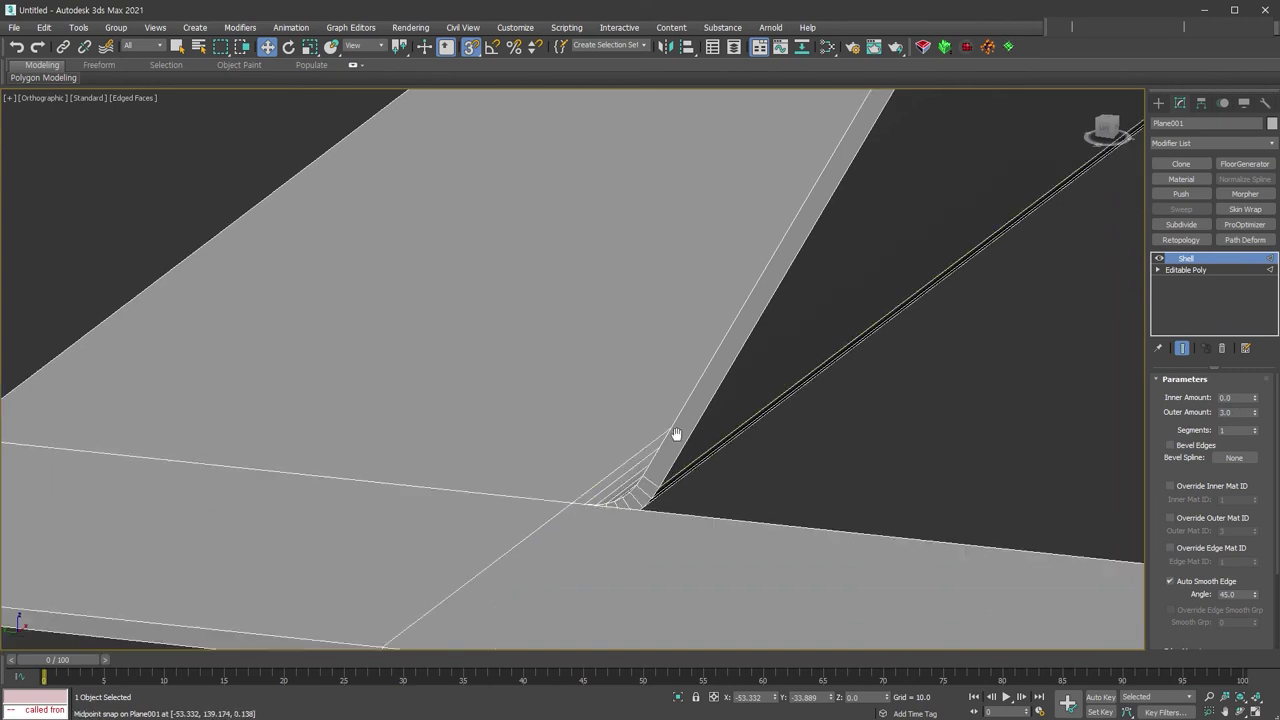
{"action": "scroll", "coordinate": [654, 403], "scroll_direction": "down", "scroll_amount": 3}
{"action": "scroll", "coordinate": [647, 433], "scroll_direction": "down", "scroll_amount": 2}
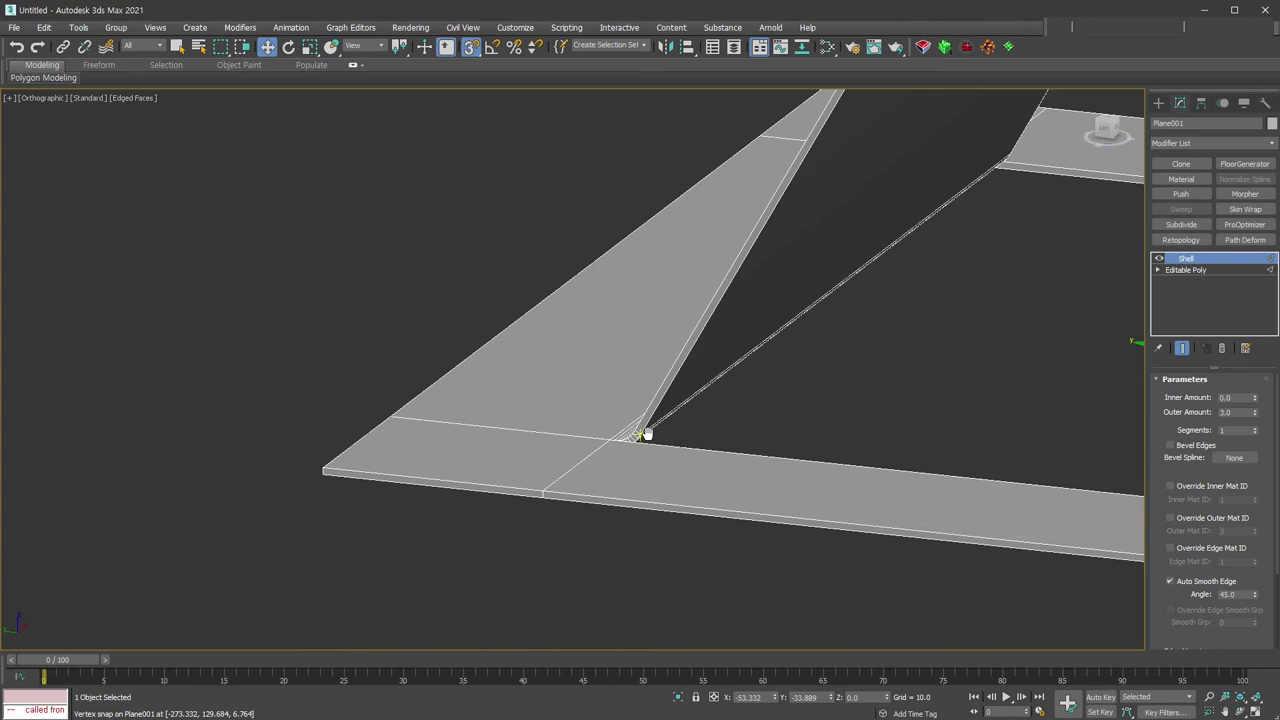
{"action": "scroll", "coordinate": [646, 434], "scroll_direction": "down", "scroll_amount": 3}
{"action": "scroll", "coordinate": [729, 480], "scroll_direction": "down", "scroll_amount": 2}
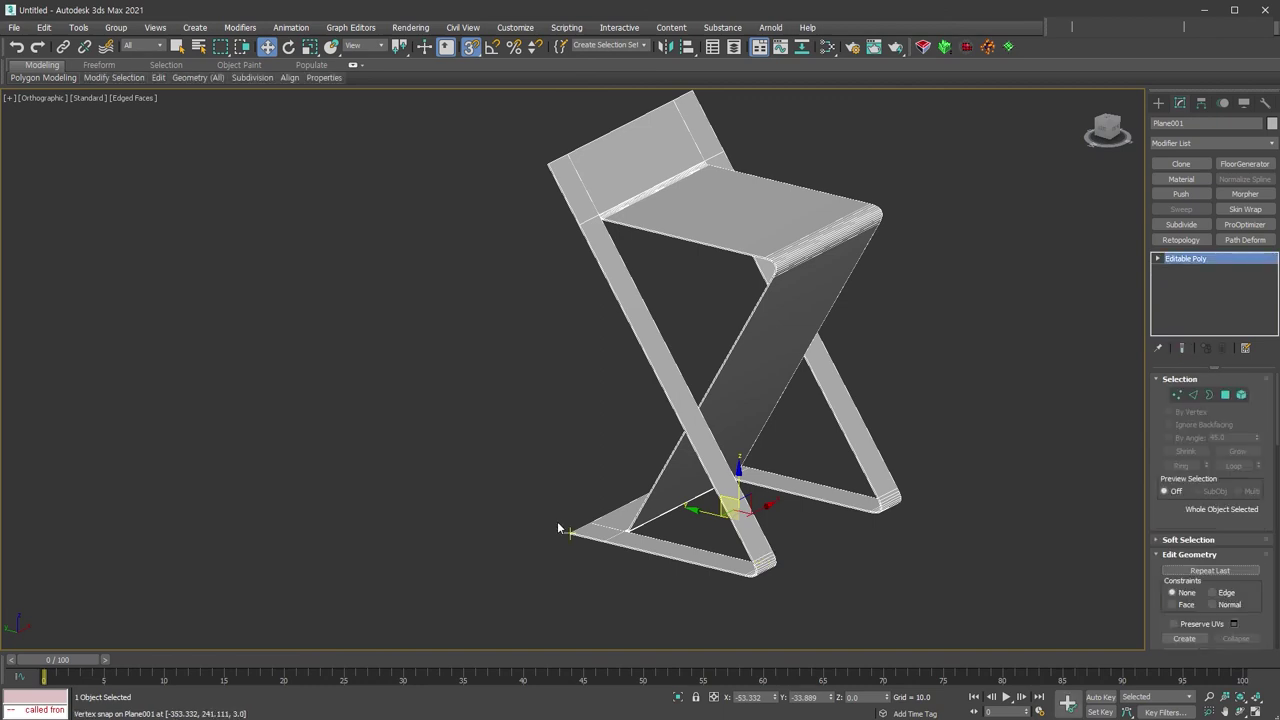
- In Edge mode, select the four outer corner edges at the backrest top and base tips
{"action": "scroll", "coordinate": [562, 155], "scroll_direction": "up", "scroll_amount": 5}
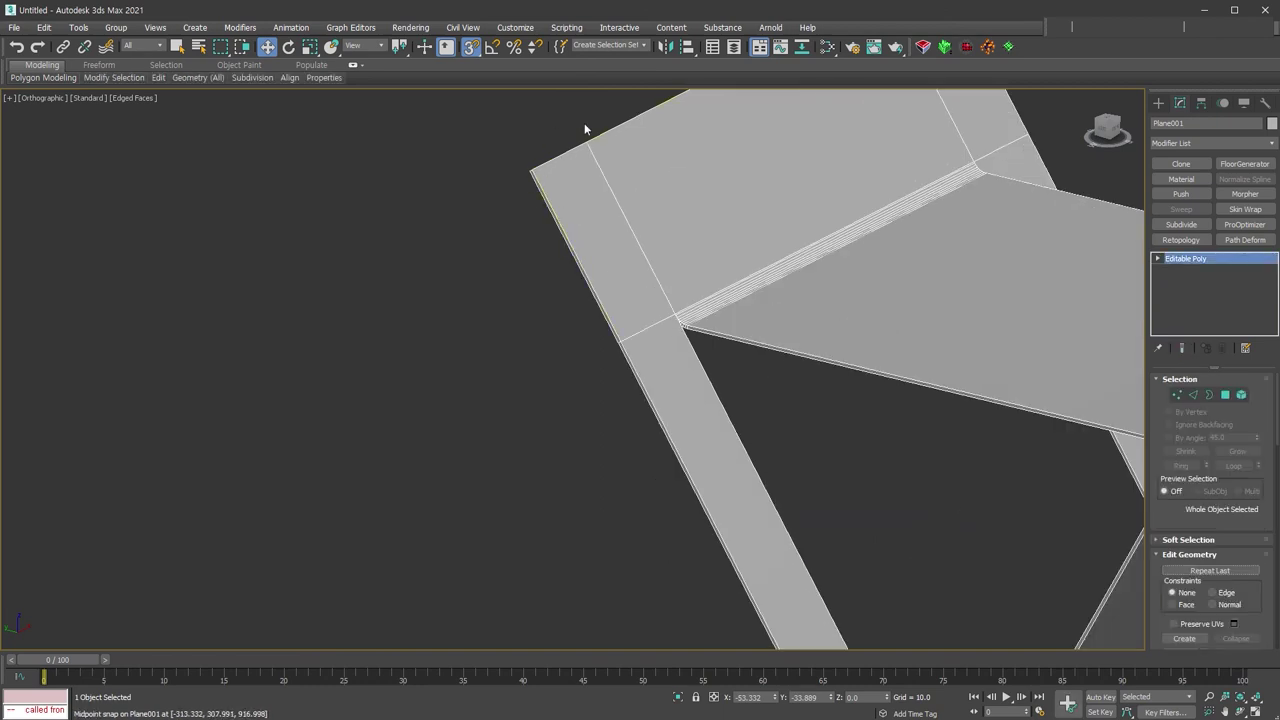
{"action": "key", "text": "2"}
{"action": "left_click", "coordinate": [548, 196]}
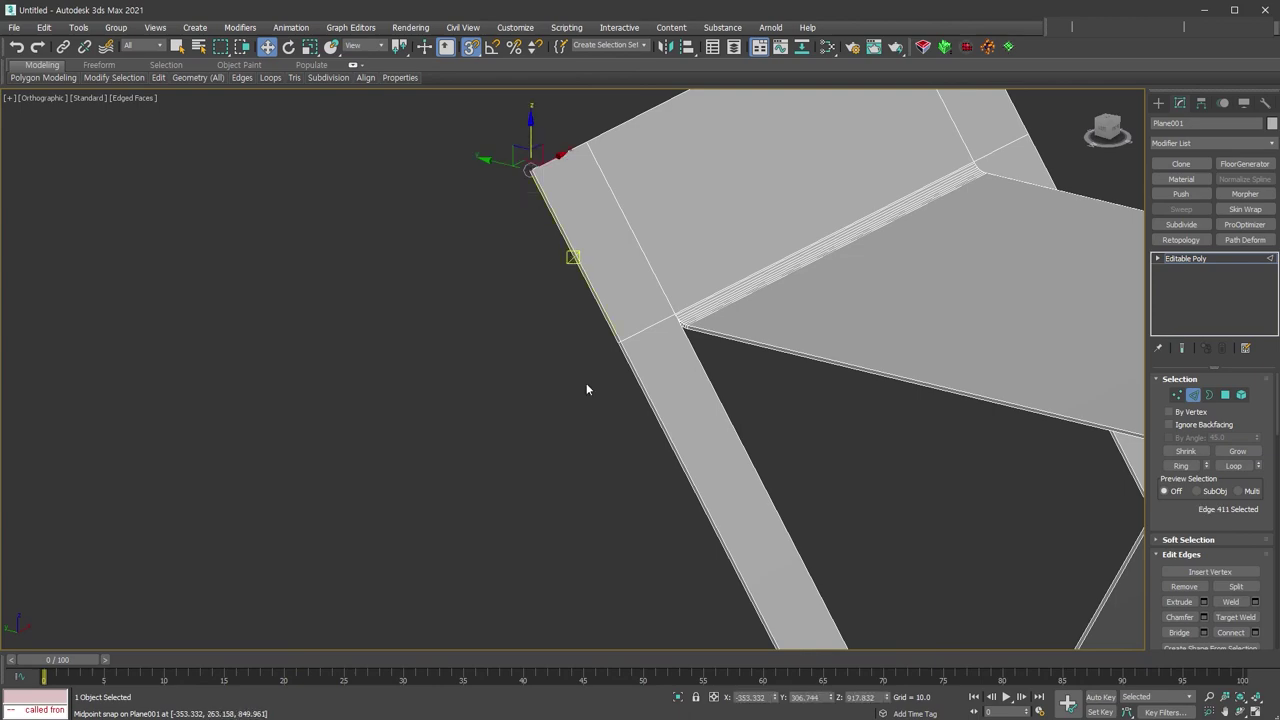
{"action": "scroll", "coordinate": [590, 275], "scroll_direction": "down", "scroll_amount": 5}
{"action": "scroll", "coordinate": [669, 491], "scroll_direction": "up", "scroll_amount": 5}
{"action": "scroll", "coordinate": [883, 347], "scroll_direction": "down", "scroll_amount": 3}
{"action": "middle_click_drag", "start_coordinate": [883, 347], "coordinate": [837, 566], "text": "alt"}
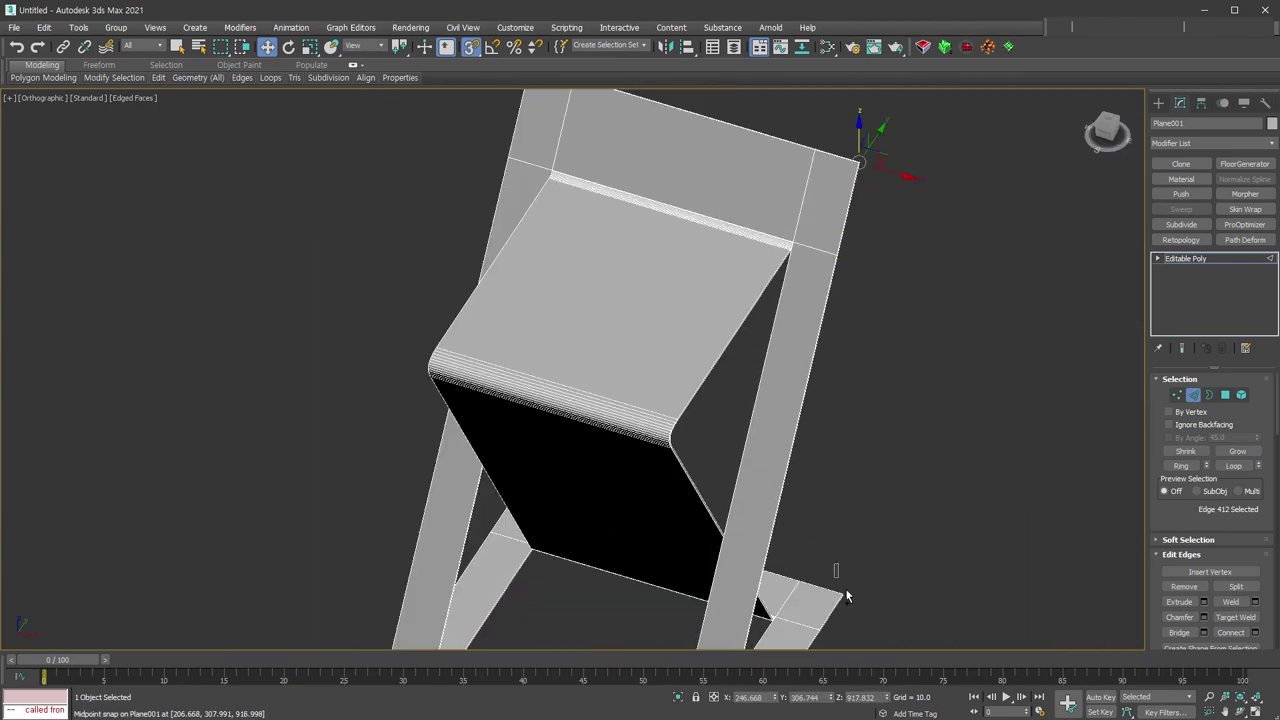
- Chamfer the four corner edges by 63.377 with 17 segments
{"action": "right_click", "coordinate": [572, 525]}
{"action": "left_click", "coordinate": [437, 606]}
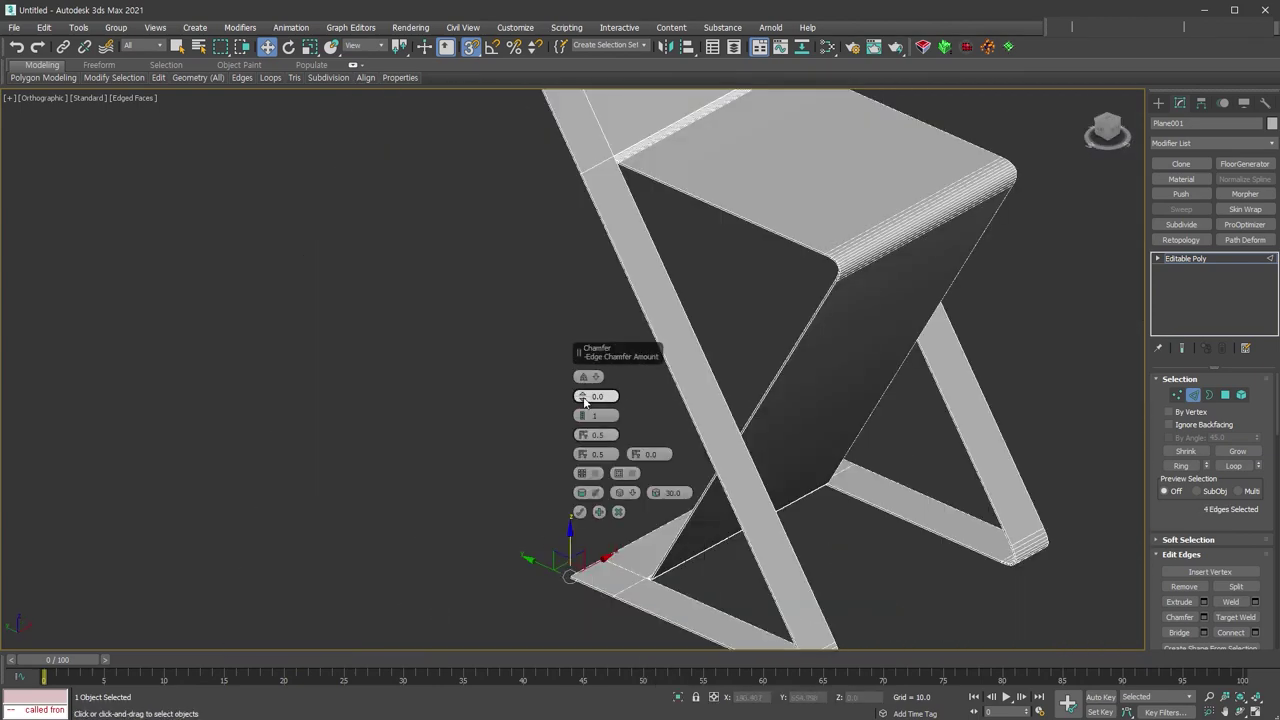
{"action": "middle_click_drag", "start_coordinate": [640, 432], "coordinate": [811, 146], "text": "alt"}
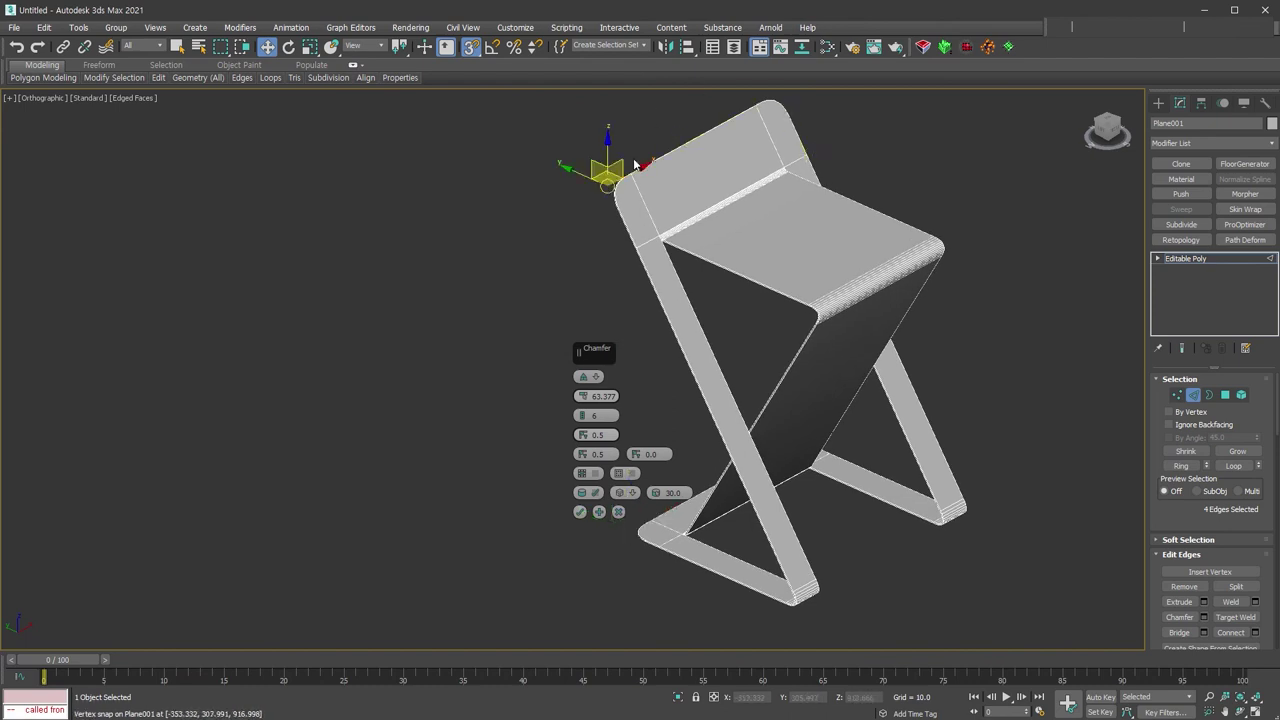
{"action": "scroll", "coordinate": [664, 542], "scroll_direction": "up", "scroll_amount": 8}
{"action": "left_click_drag", "start_coordinate": [584, 415], "coordinate": [586, 388]}
{"action": "double_click", "coordinate": [598, 415]}
{"action": "type", "text": "12"}
{"action": "type", "text": "7"}
{"action": "key", "text": "Return"}
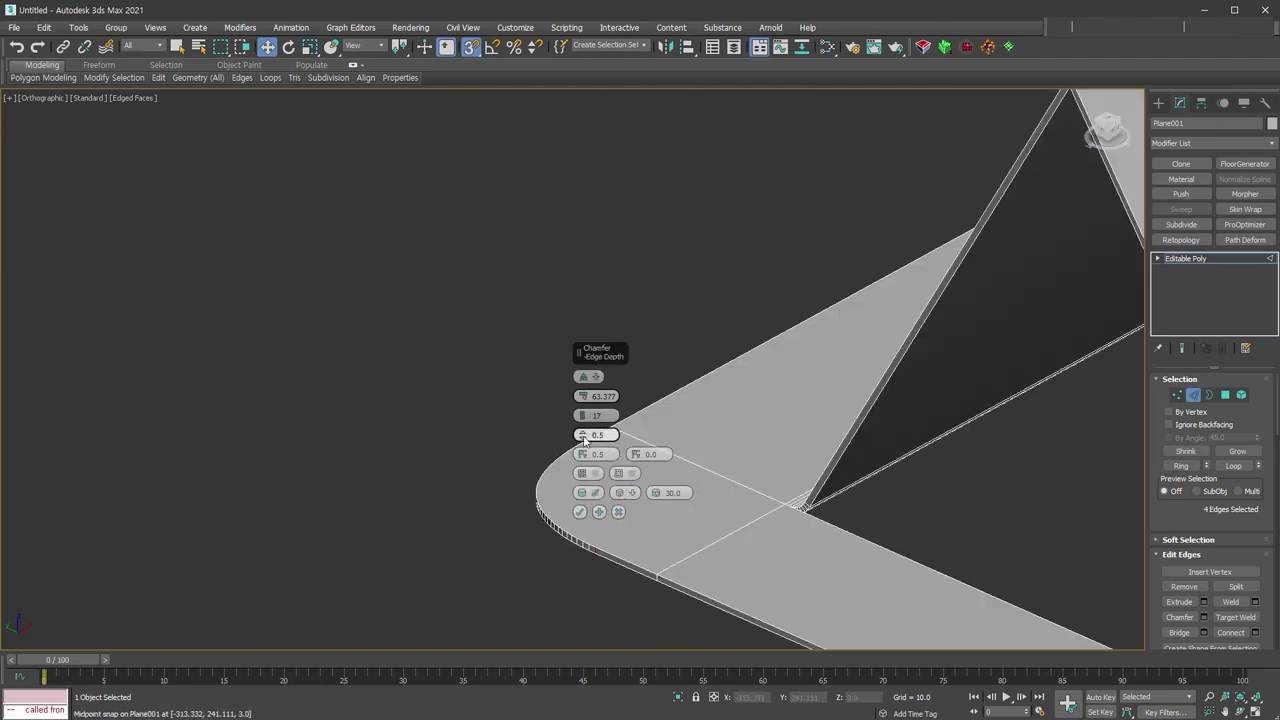
{"action": "left_click", "coordinate": [579, 513]}
- Return to object level and orbit around the nearly finished chair
{"action": "key", "text": "p"}
{"action": "key", "text": "2"}
{"action": "mouse_move", "coordinate": [651, 466]}
{"action": "middle_mouse_down", "text": "alt"}
{"action": "mouse_move", "coordinate": [808, 369]}
{"action": "mouse_move", "coordinate": [908, 463]}
{"action": "mouse_move", "coordinate": [853, 488]}
{"action": "middle_mouse_up", "text": "alt"}
{"action": "scroll", "coordinate": [806, 358], "scroll_direction": "up", "scroll_amount": 3}
{"action": "scroll", "coordinate": [780, 340], "scroll_direction": "down", "scroll_amount": 2}
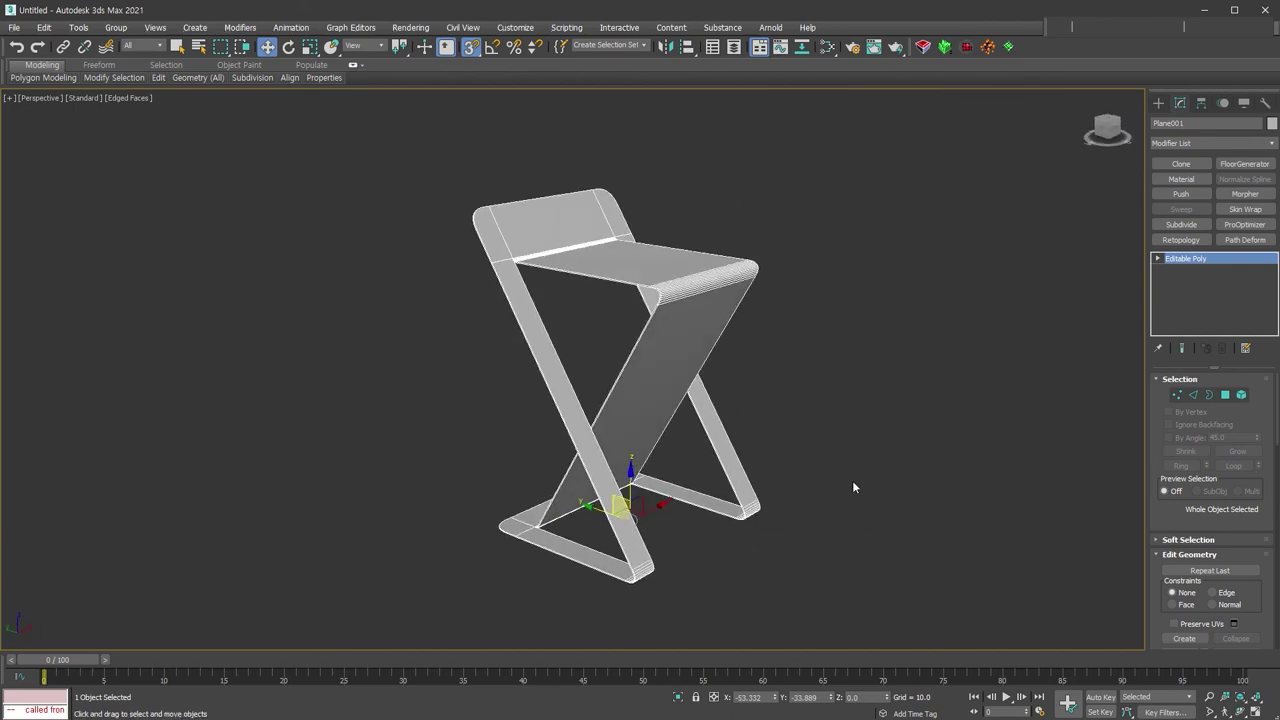